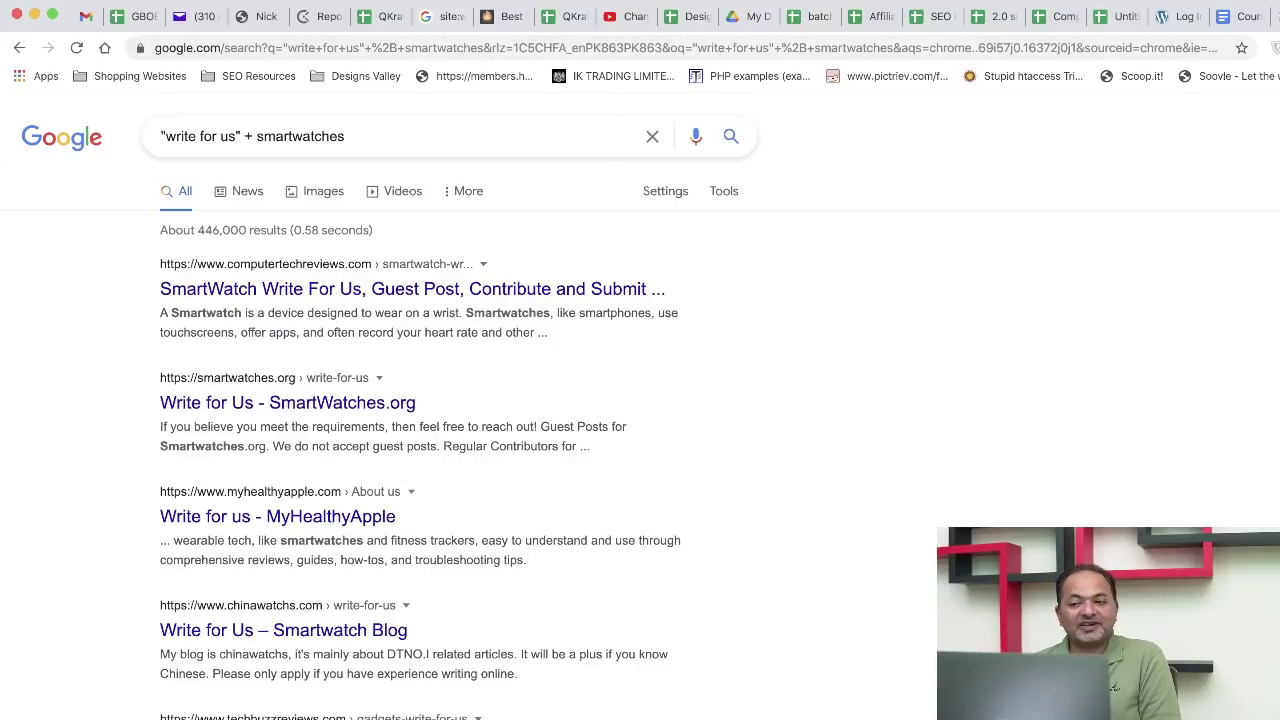
Step: Open bellengineering.net in a new browser tab and go to its Submit A Guest Blog Post page
{"action": "key", "text": "super+t"}
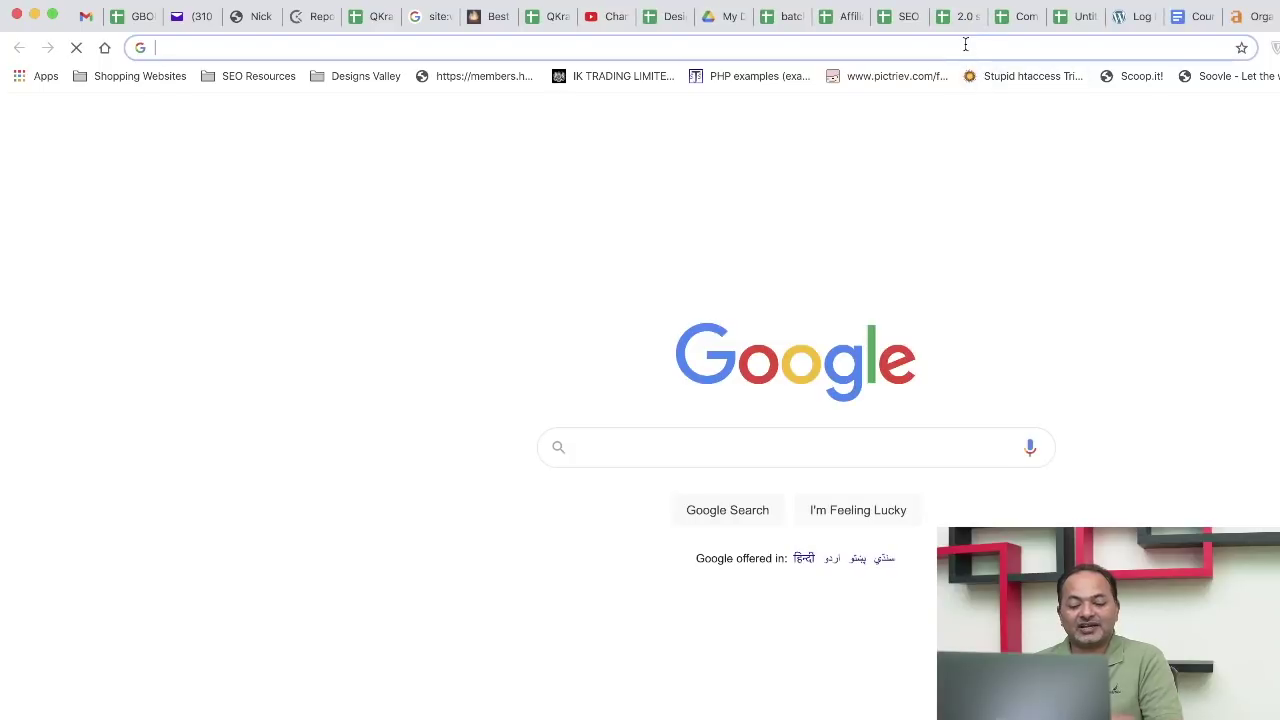
{"action": "type", "text": "bel"}
{"action": "key", "text": "Return"}
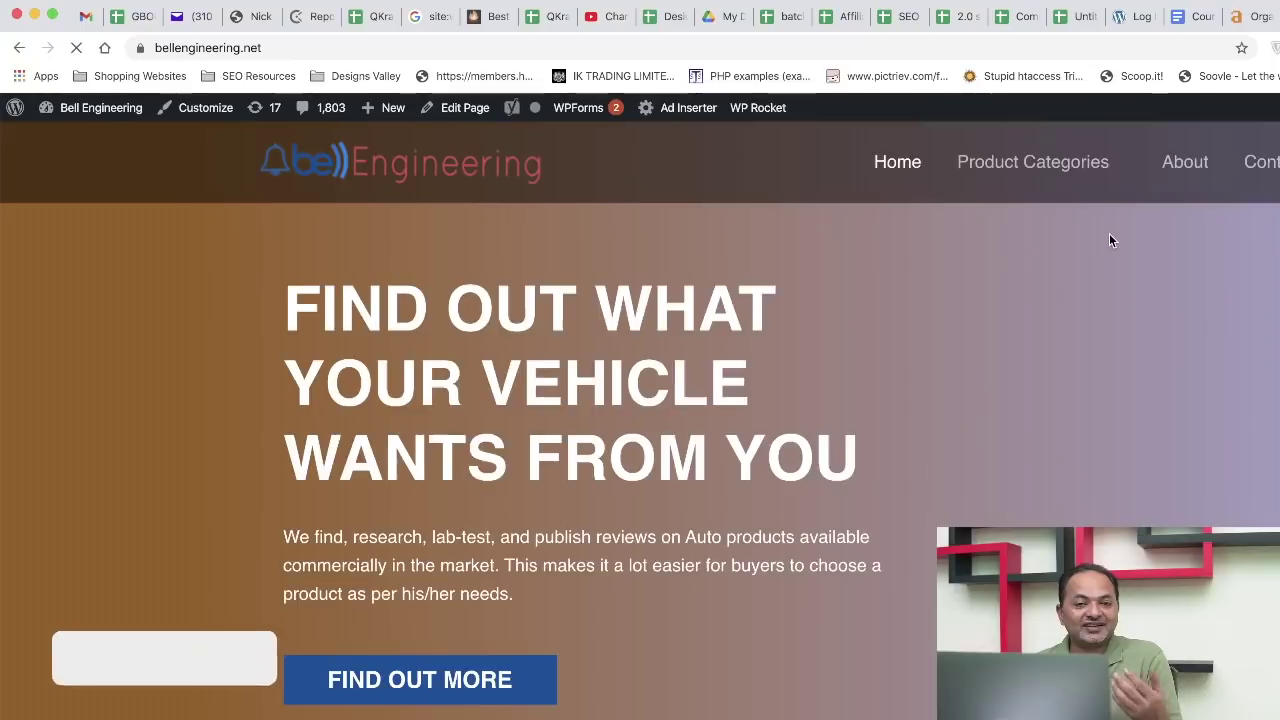
{"action": "scroll", "coordinate": [1072, 360], "scroll_direction": "down", "scroll_amount": 15}
{"action": "scroll", "coordinate": [1066, 376], "scroll_direction": "down", "scroll_amount": 10}
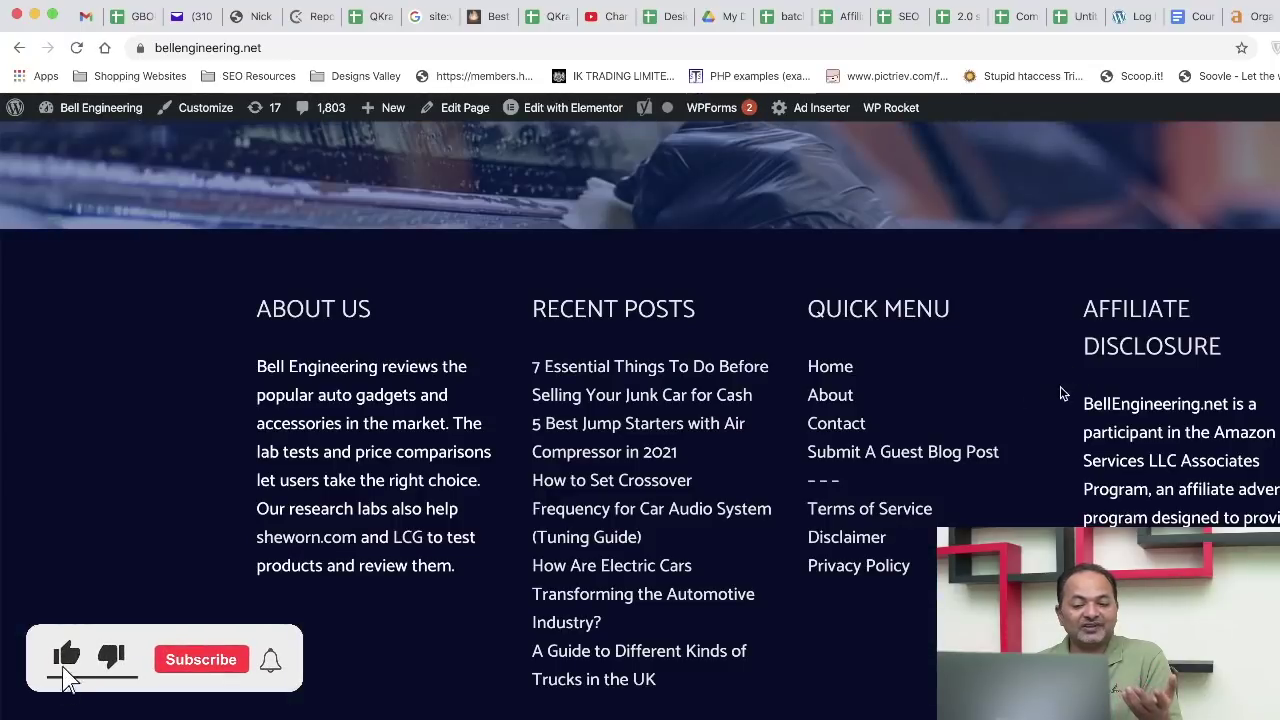
{"action": "left_click", "coordinate": [871, 453]}
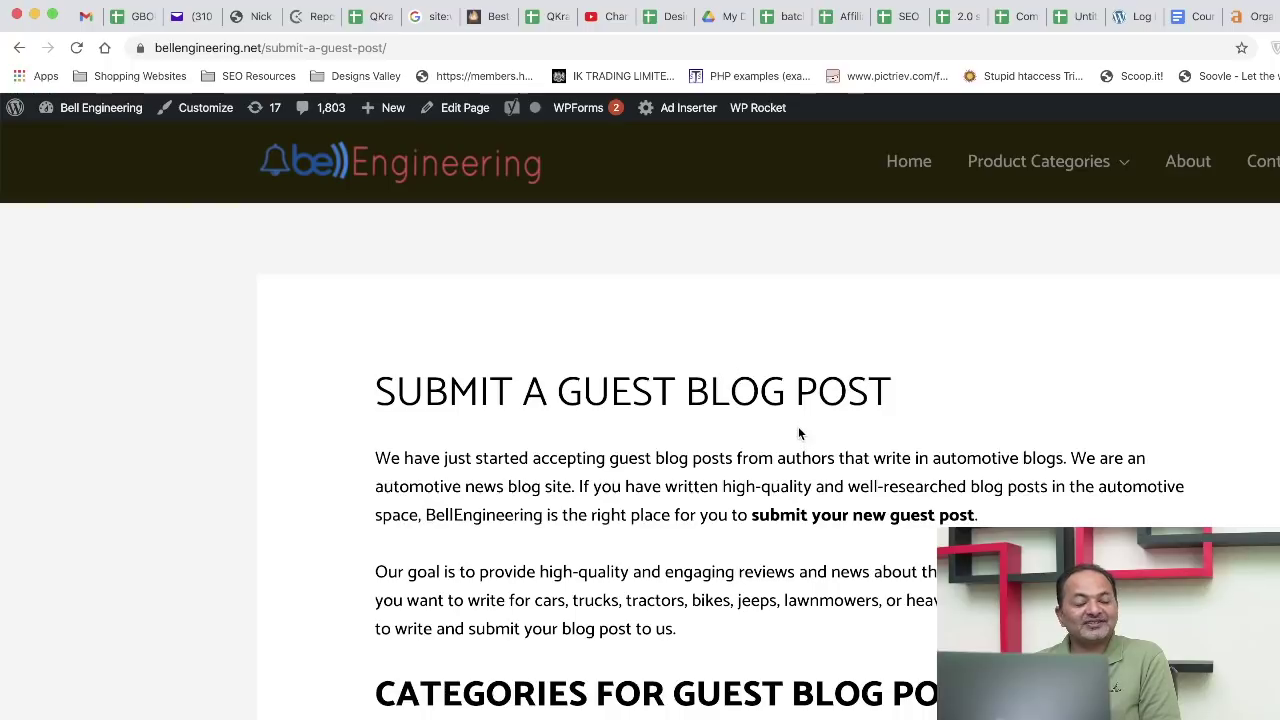
Step: Switch to Yahoo Mail and look through the "guest post" search results for guest posting requests about the website
{"action": "left_click", "coordinate": [193, 18]}
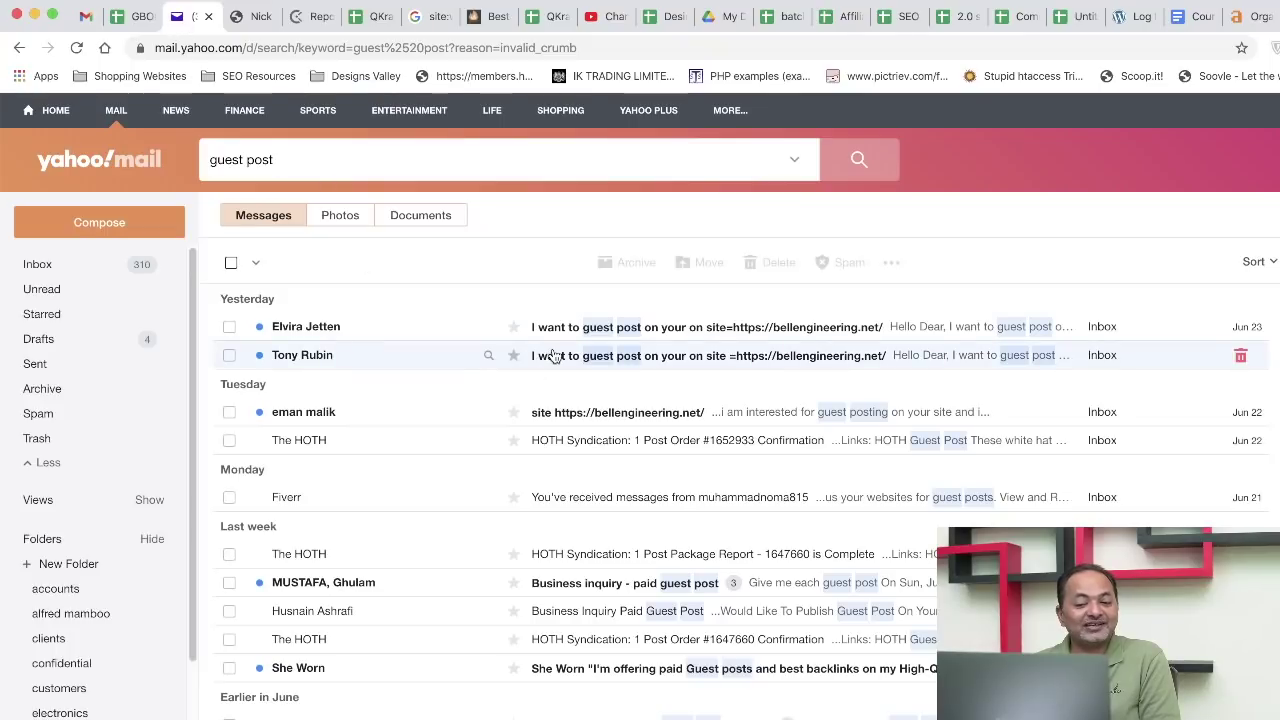
{"action": "scroll", "coordinate": [556, 358], "scroll_direction": "down", "scroll_amount": 1}
{"action": "scroll", "coordinate": [560, 362], "scroll_direction": "up", "scroll_amount": 1}
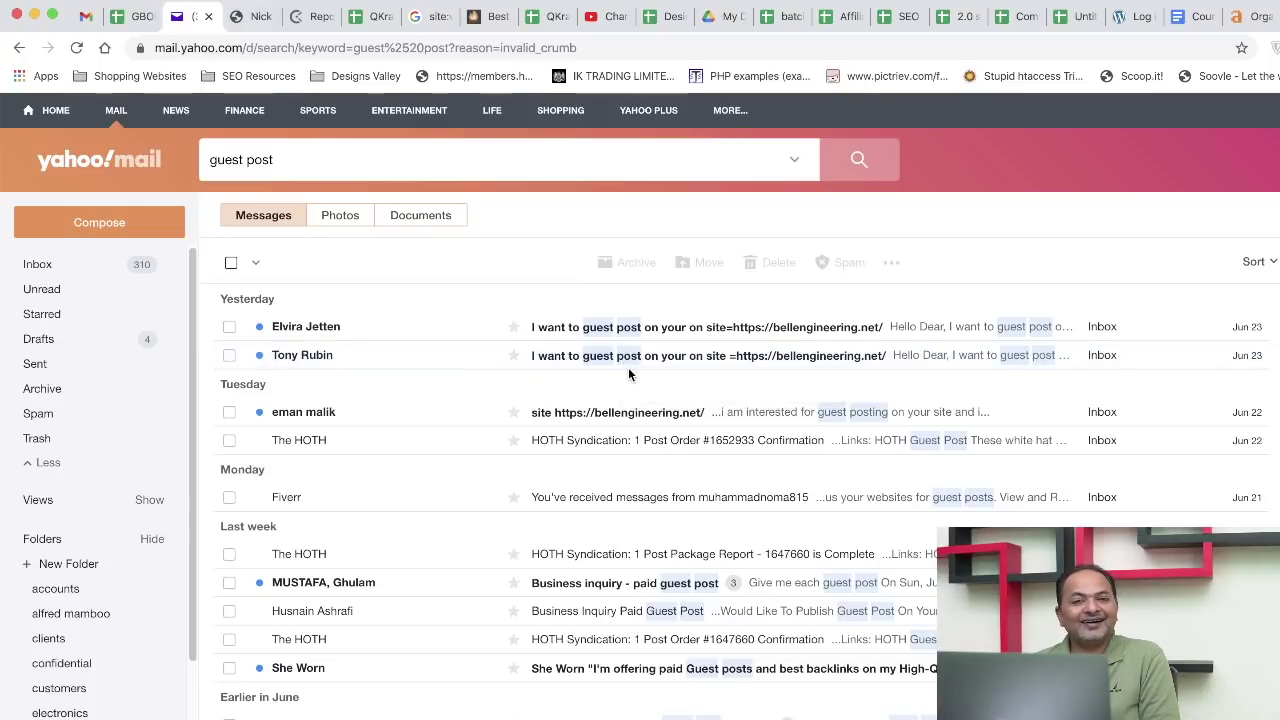
{"action": "scroll", "coordinate": [628, 370], "scroll_direction": "down", "scroll_amount": 3}
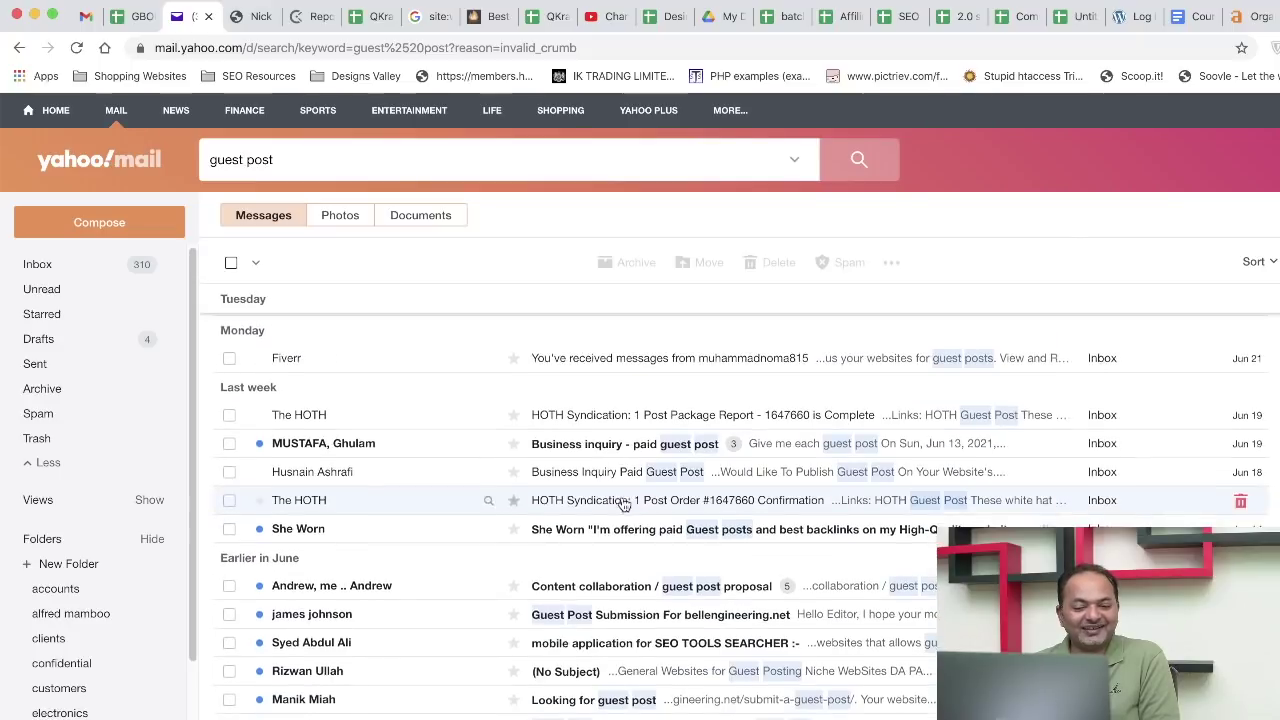
{"action": "scroll", "coordinate": [590, 590], "scroll_direction": "down", "scroll_amount": 5}
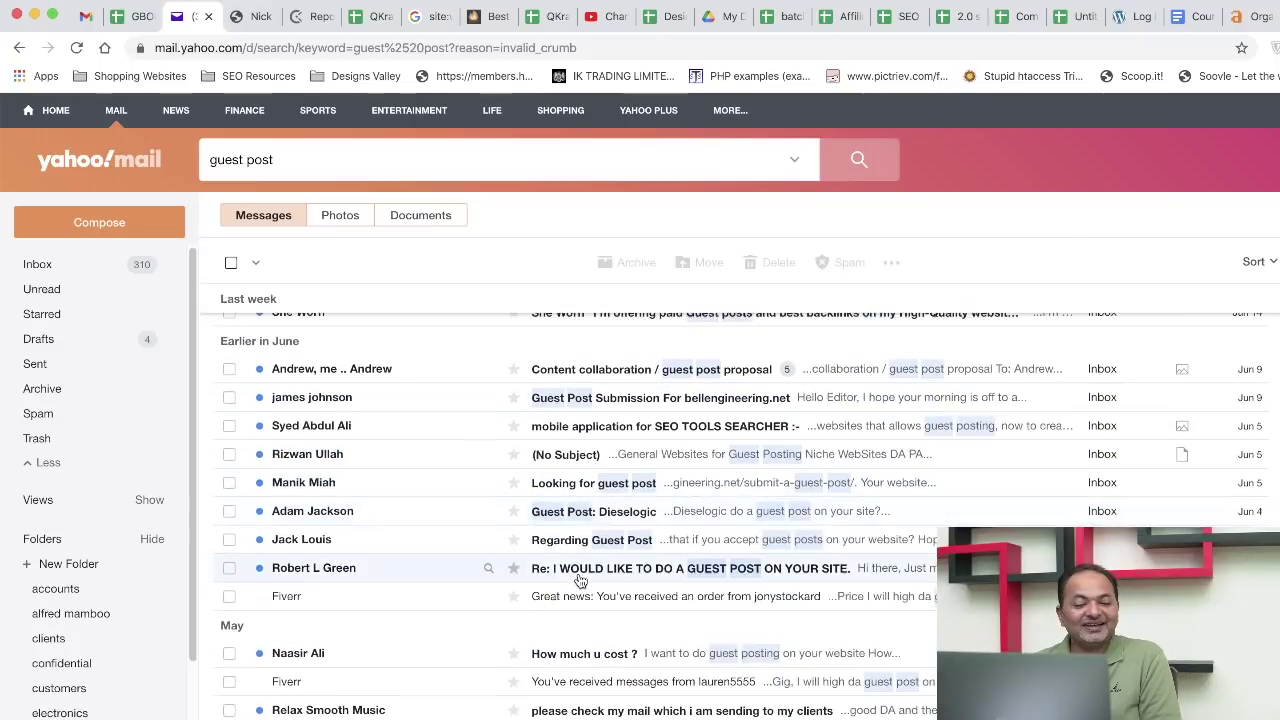
{"action": "scroll", "coordinate": [590, 585], "scroll_direction": "down", "scroll_amount": 2}
{"action": "scroll", "coordinate": [600, 588], "scroll_direction": "up", "scroll_amount": 8}
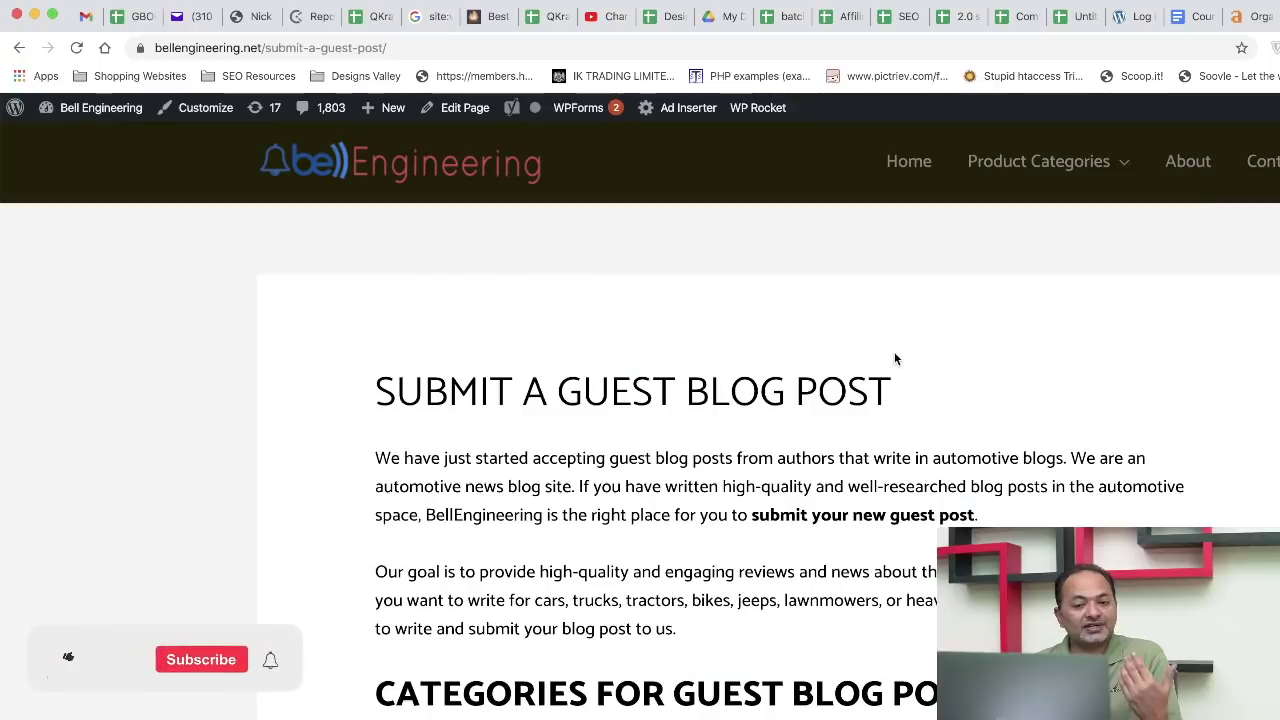
Step: Review the guest post page on bellengineering.net, including its submission instructions and contact form
{"action": "scroll", "coordinate": [896, 355], "scroll_direction": "down", "scroll_amount": 20}
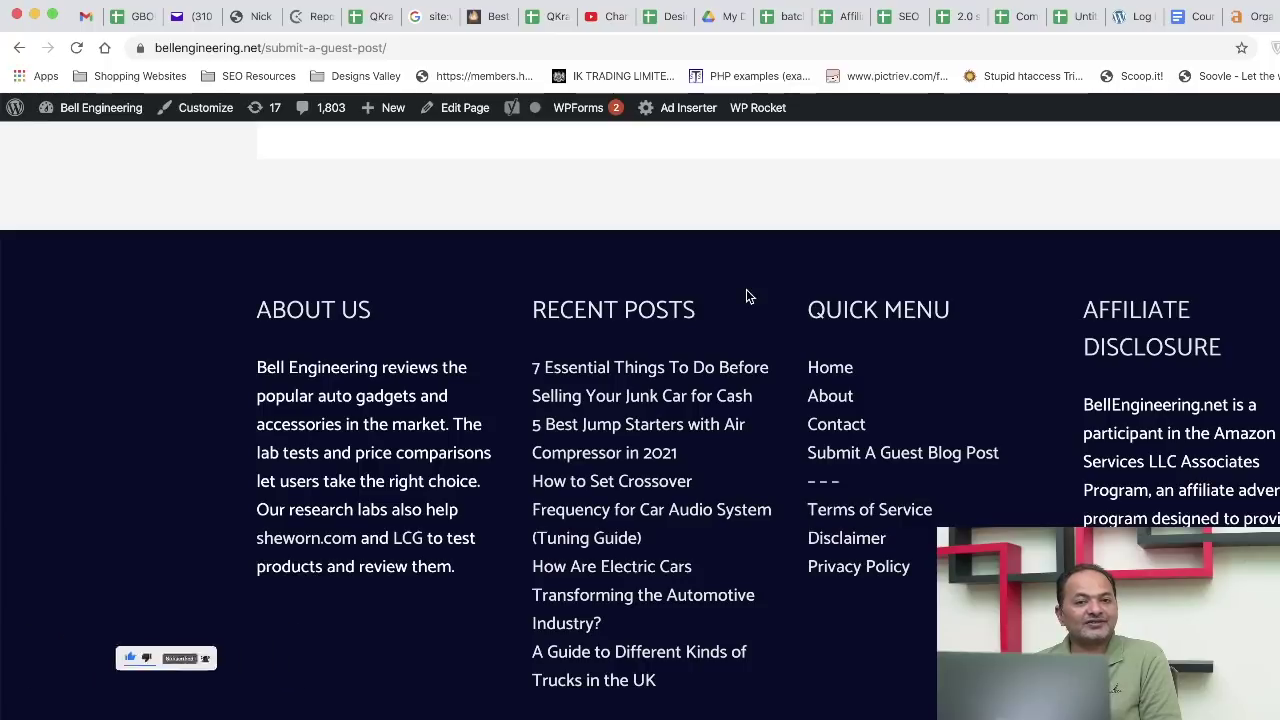
{"action": "scroll", "coordinate": [783, 375], "scroll_direction": "up", "scroll_amount": 10}
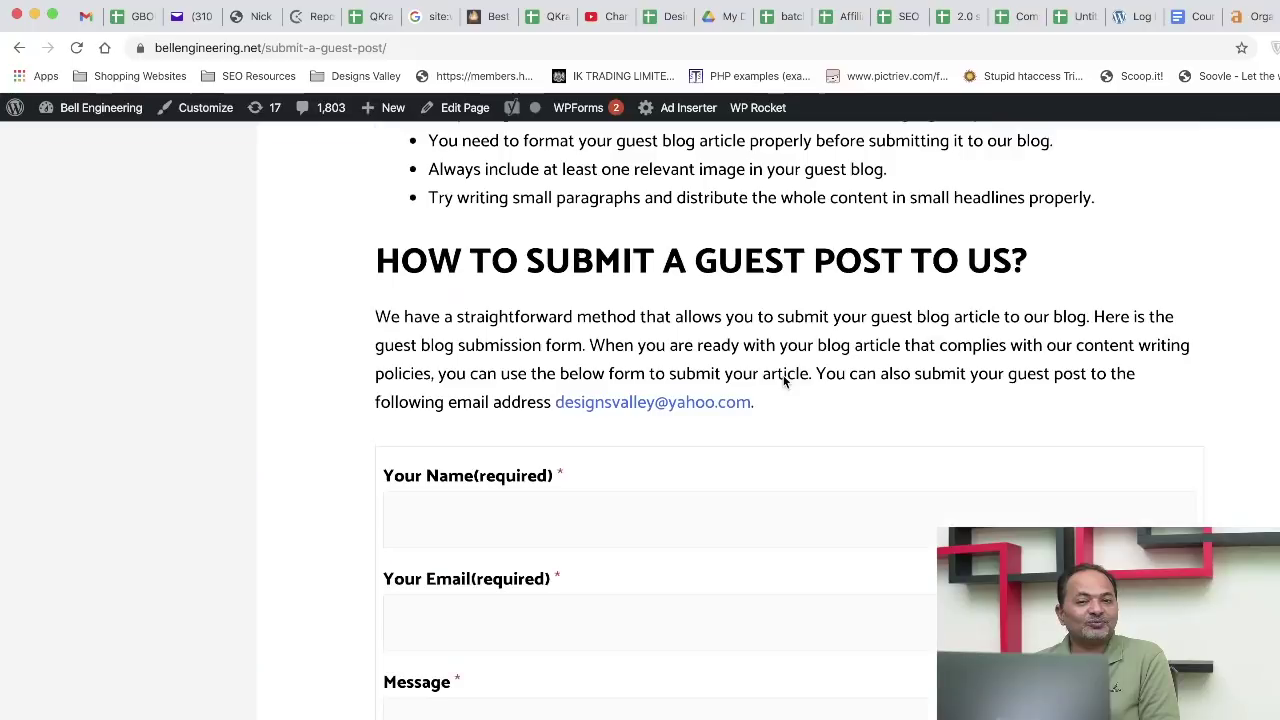
{"action": "scroll", "coordinate": [783, 375], "scroll_direction": "up", "scroll_amount": 8}
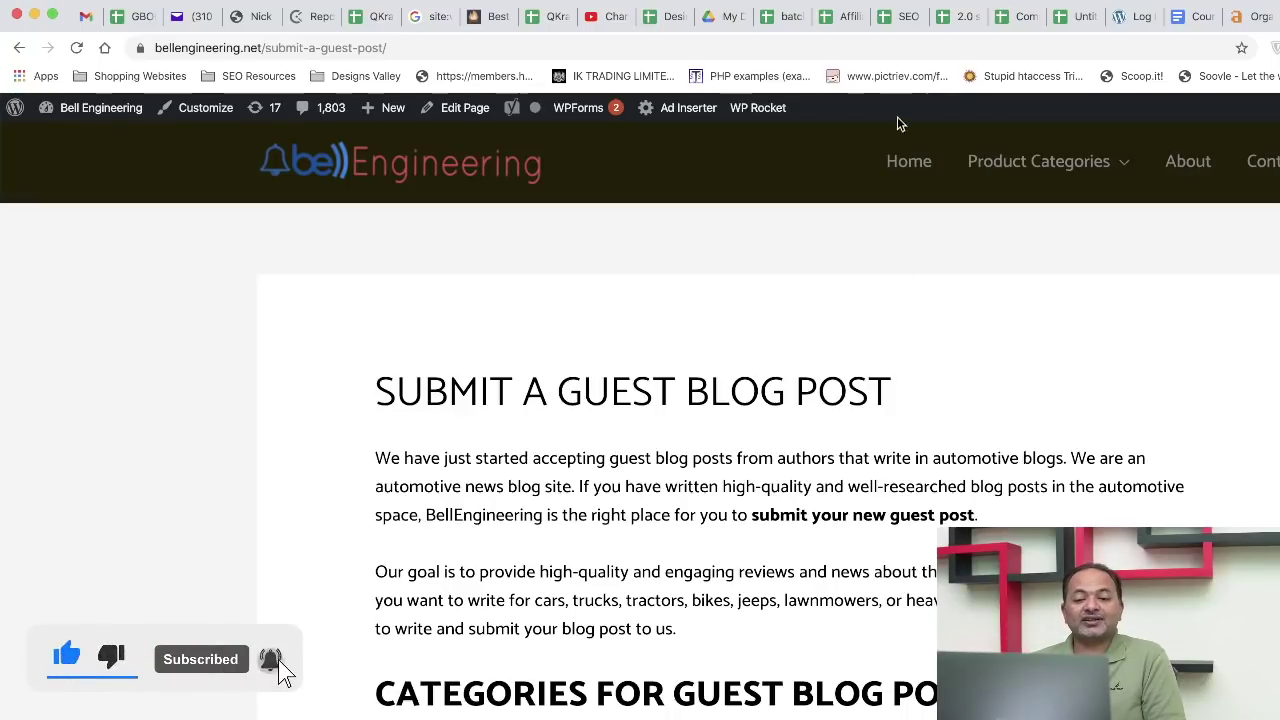
Step: Go to the godaddy.com website in the current browser tab
{"action": "left_click", "coordinate": [885, 57]}
{"action": "type", "text": "goda"}
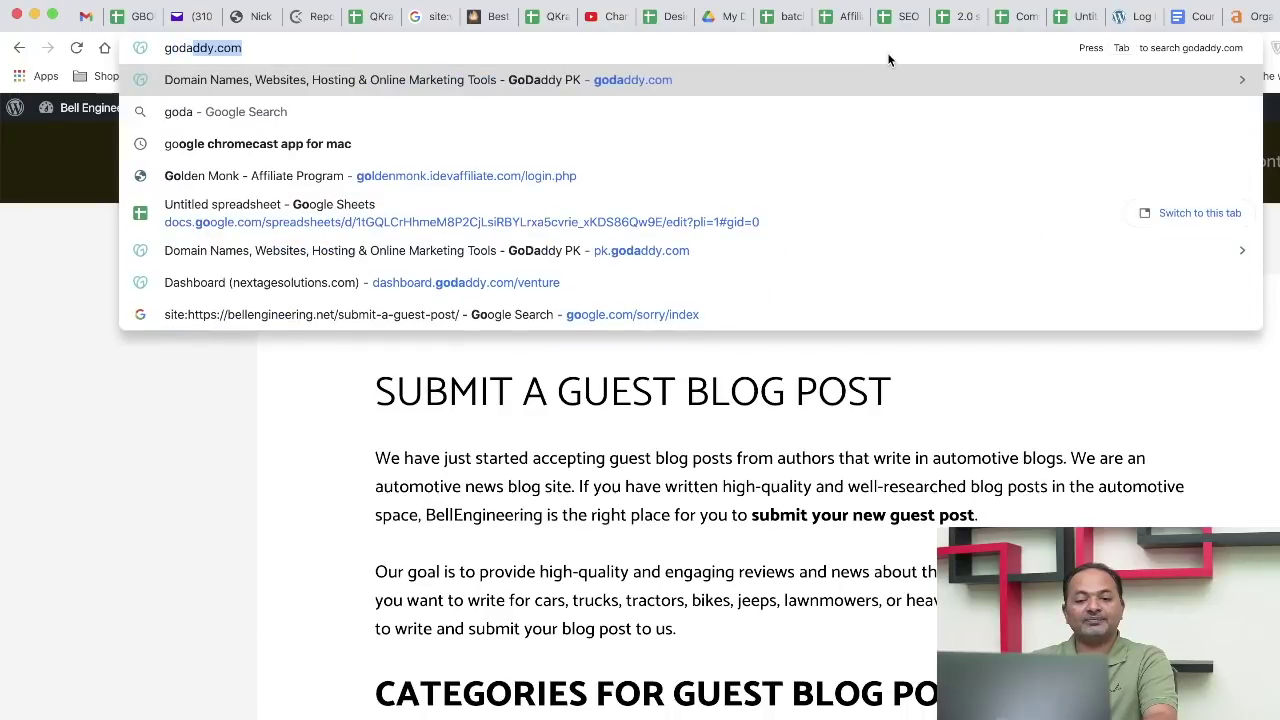
{"action": "key", "text": "Return"}
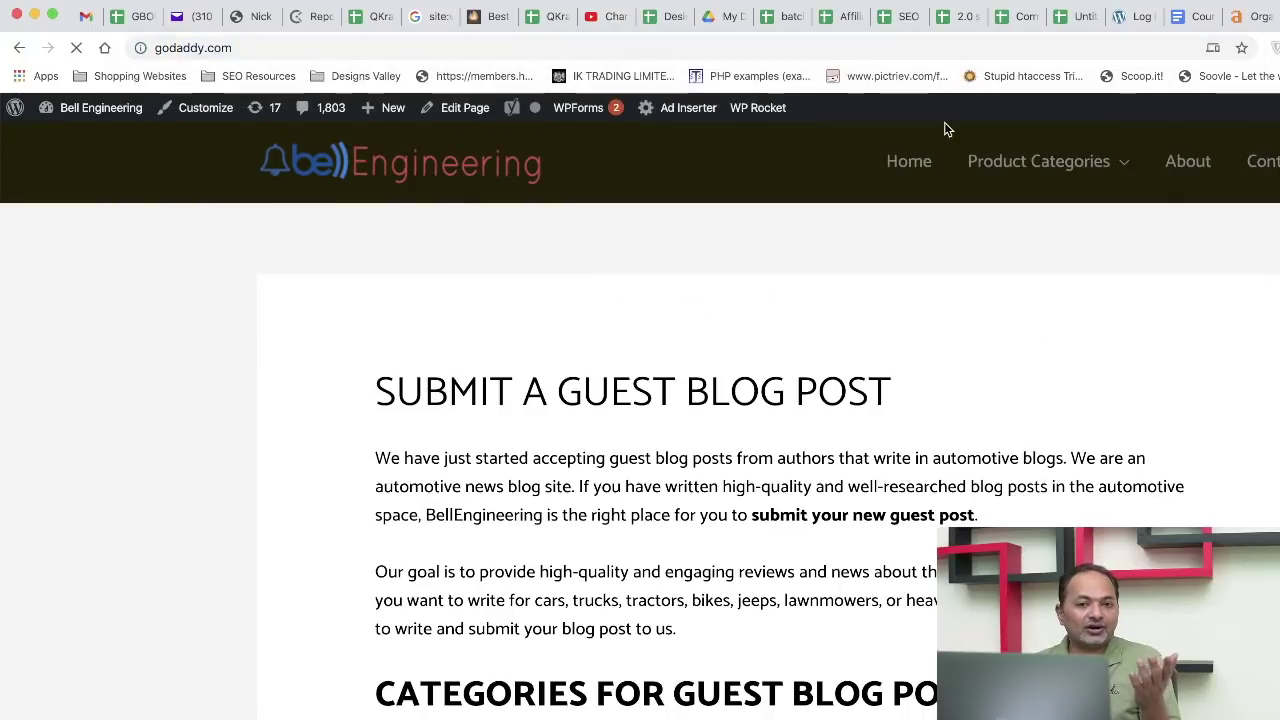
{"action": "mouse_move", "coordinate": [975, 305]}
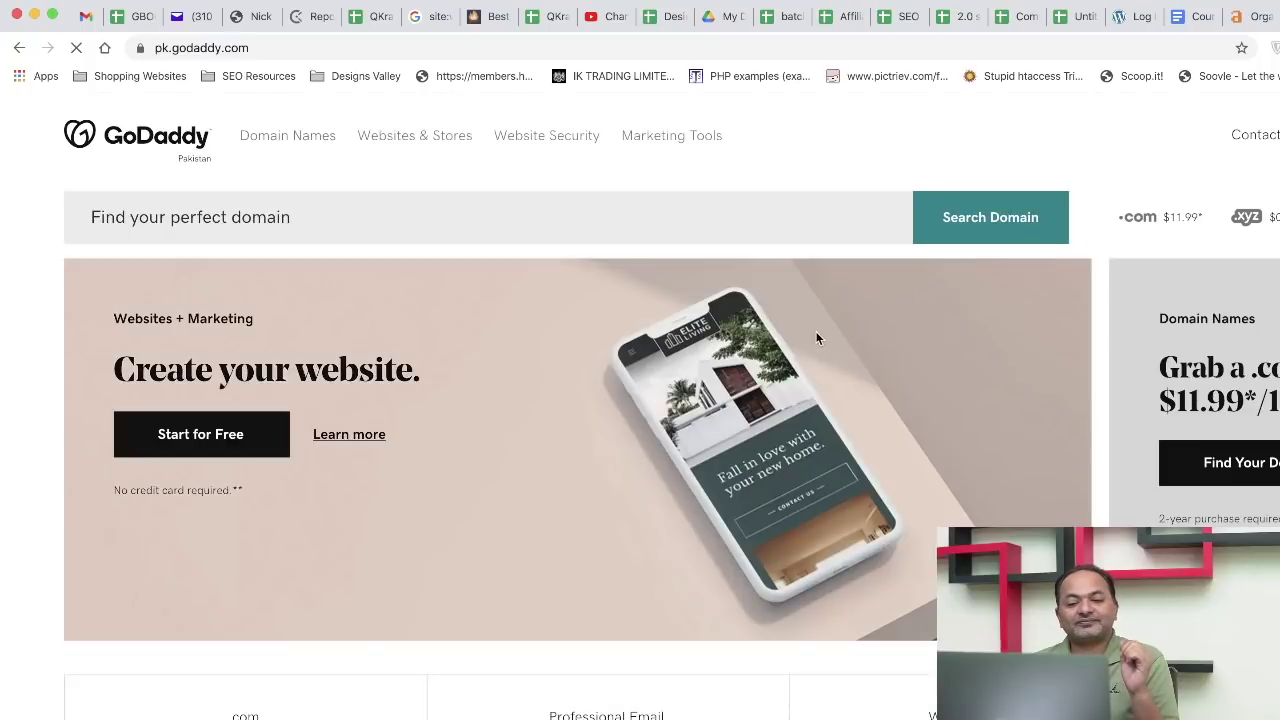
Step: Check the availability of the domain abcdefgh.com and highlight its minimum offer price
{"action": "left_click", "coordinate": [755, 228]}
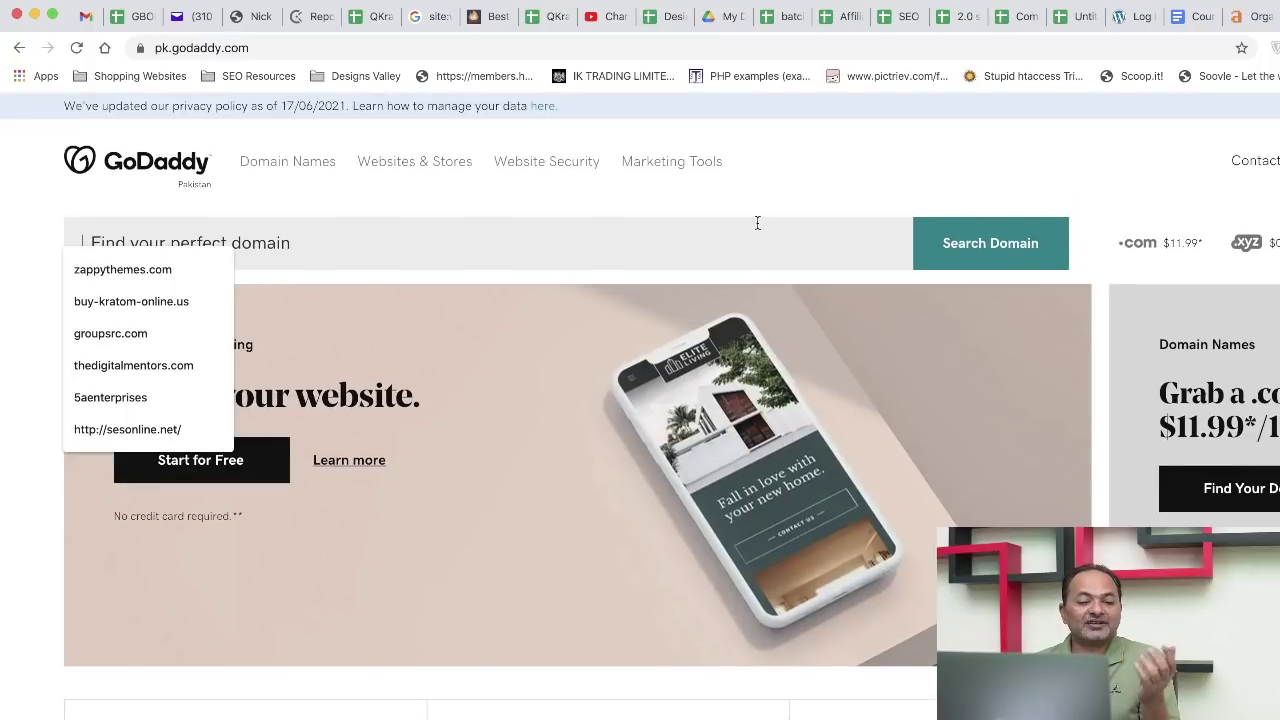
{"action": "type", "text": "abcde"}
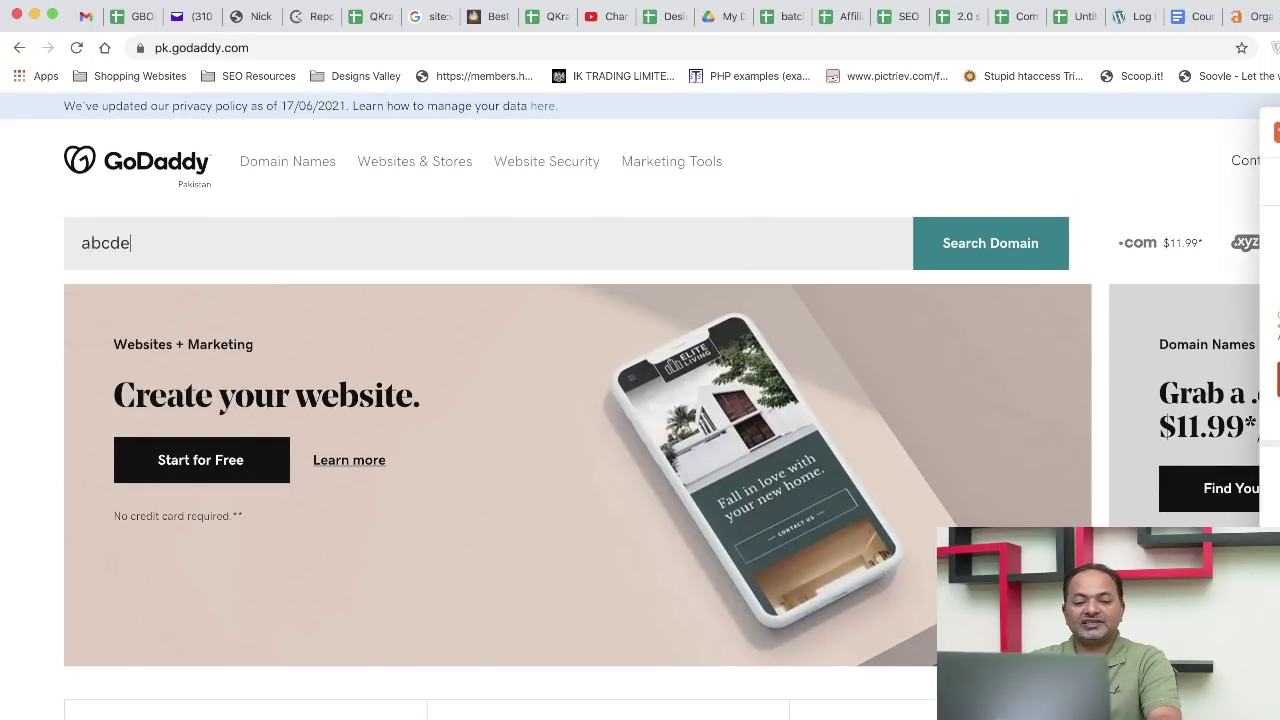
{"action": "type", "text": "fgh"}
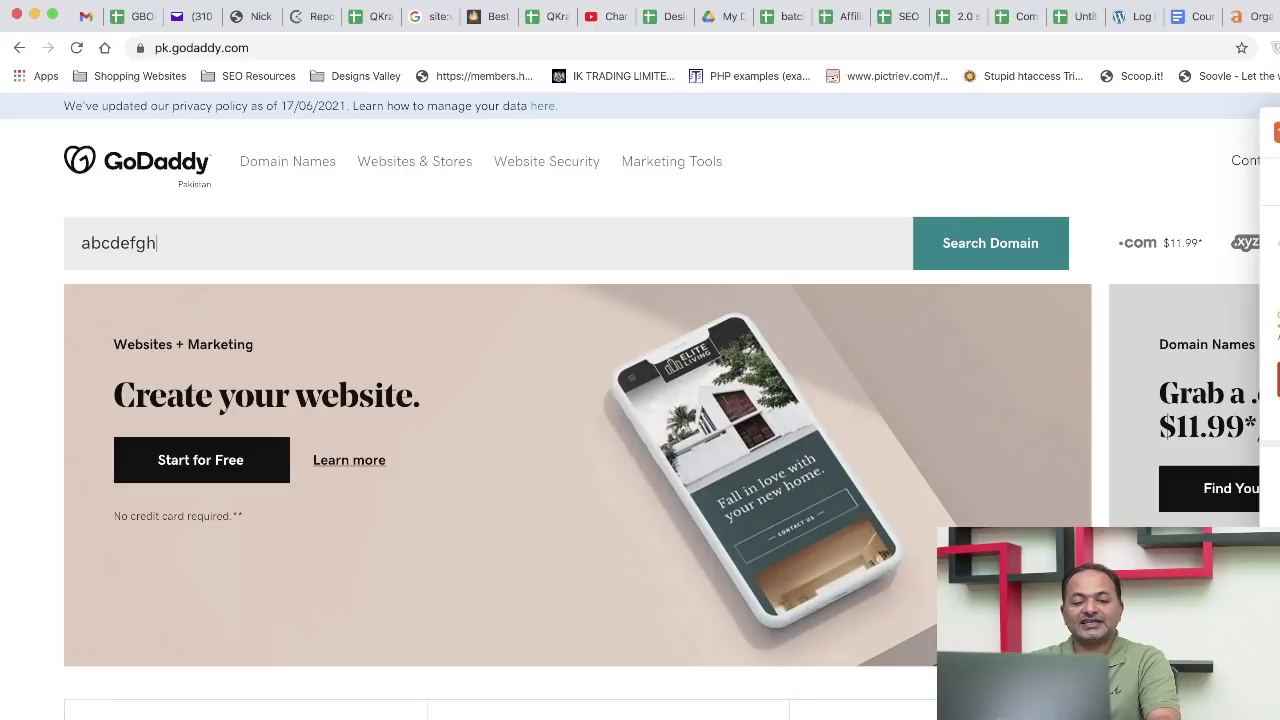
{"action": "type", "text": ".com"}
{"action": "key", "text": "Return"}
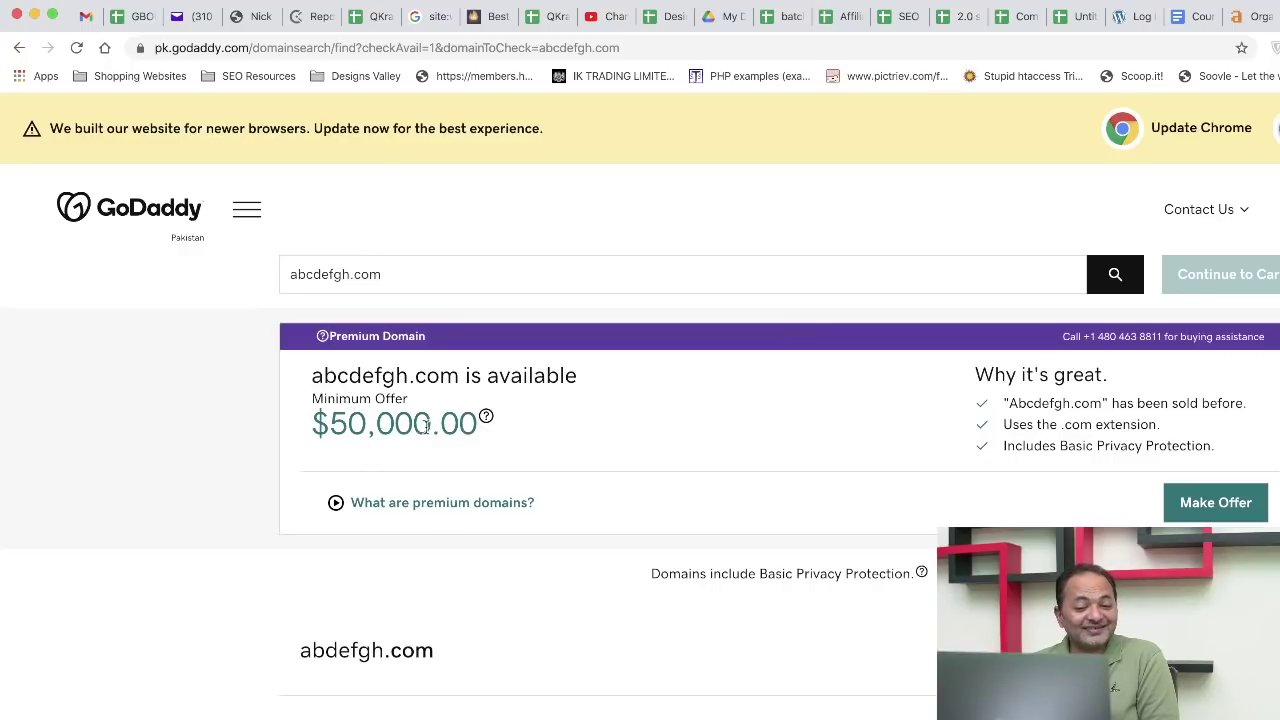
{"action": "left_click_drag", "start_coordinate": [432, 428], "coordinate": [314, 424]}
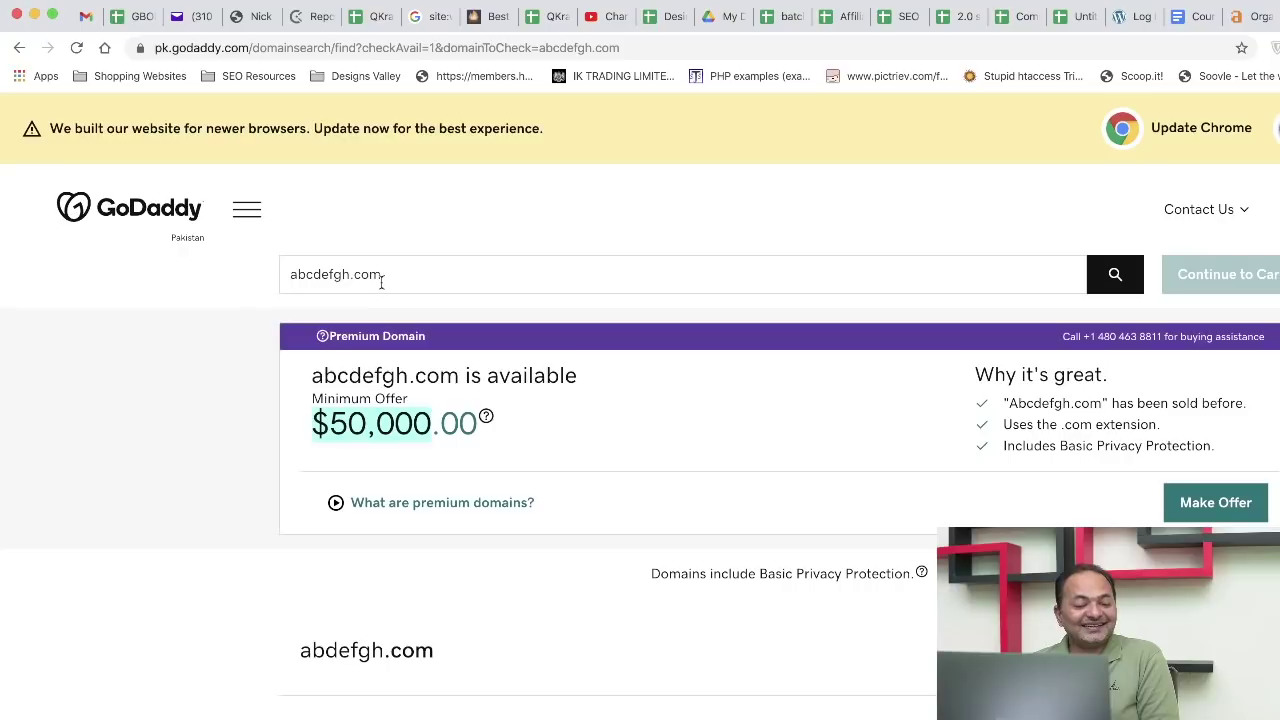
Step: Check the availability of the domain abcdefghyuyd.com and highlight the domain name in the result
{"action": "left_click", "coordinate": [348, 274]}
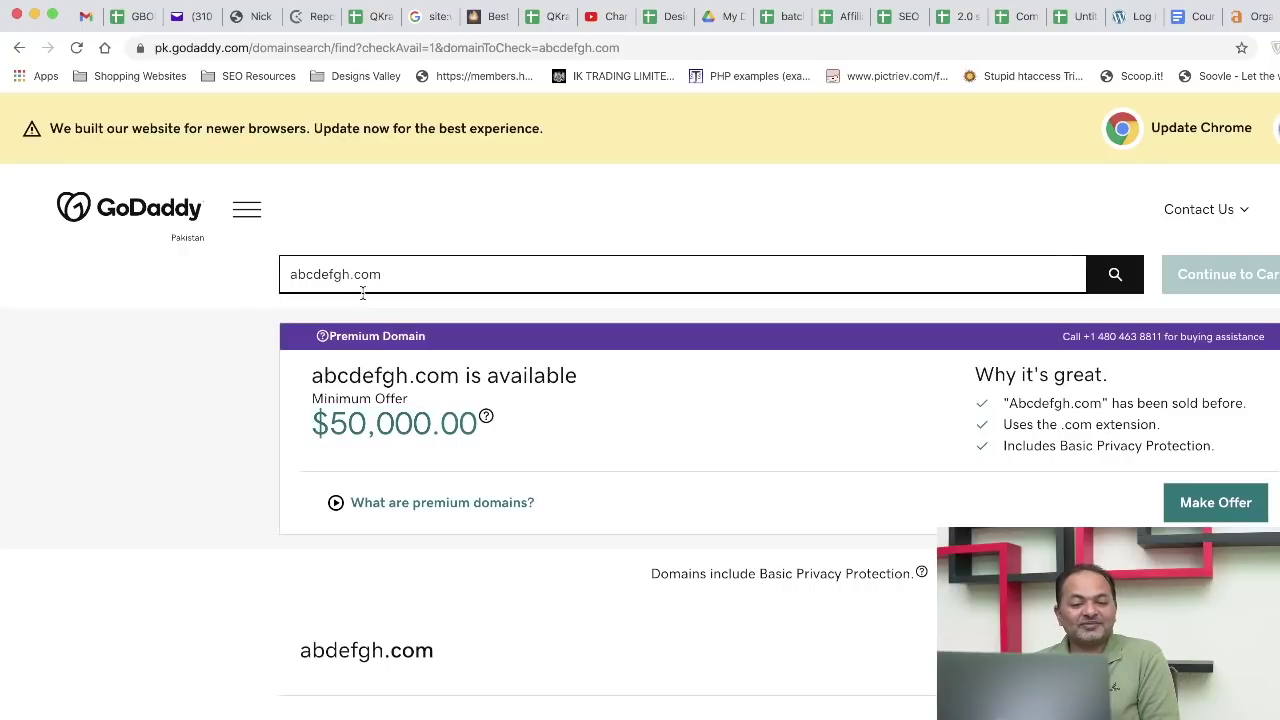
{"action": "type", "text": "yuyd"}
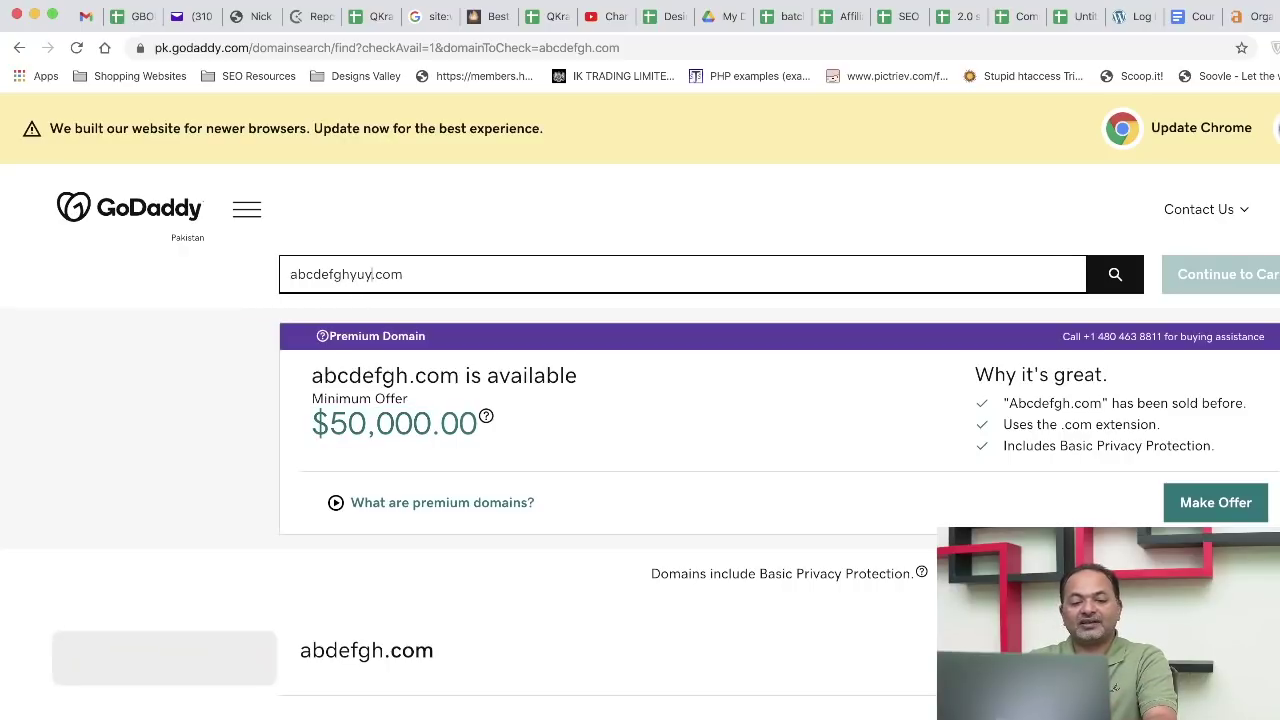
{"action": "key", "text": "Return"}
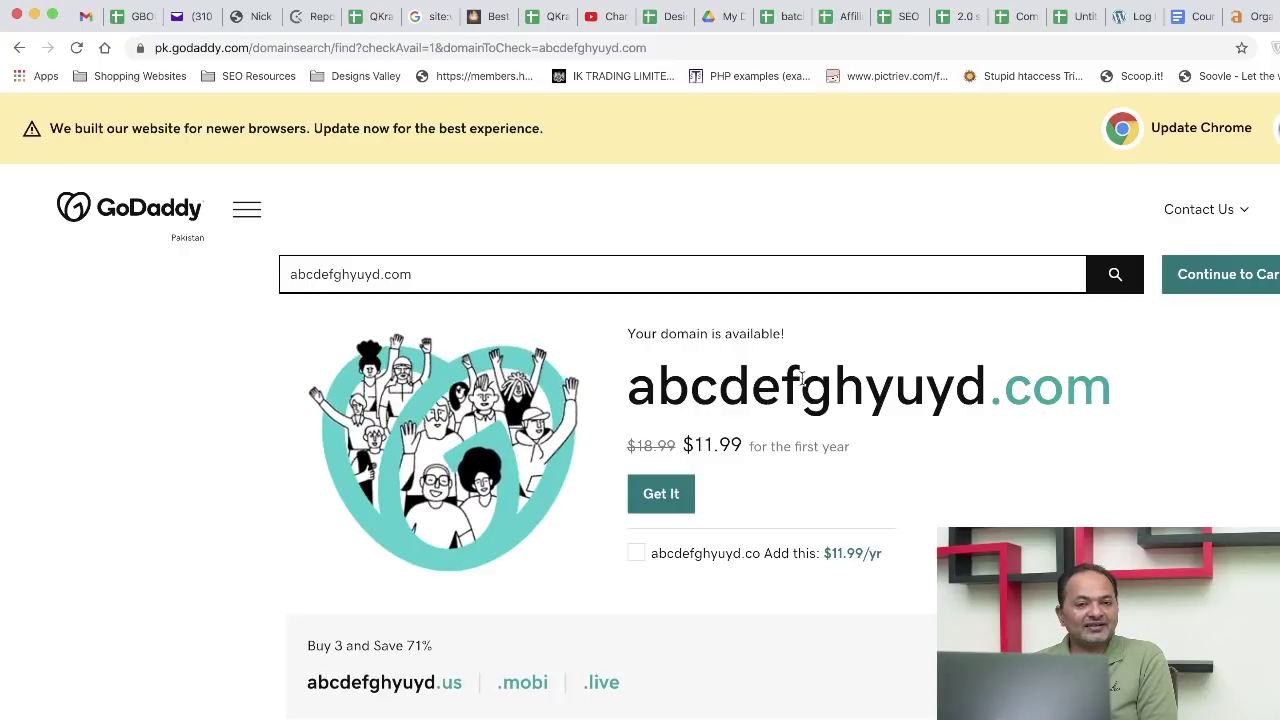
{"action": "double_click", "coordinate": [680, 390]}
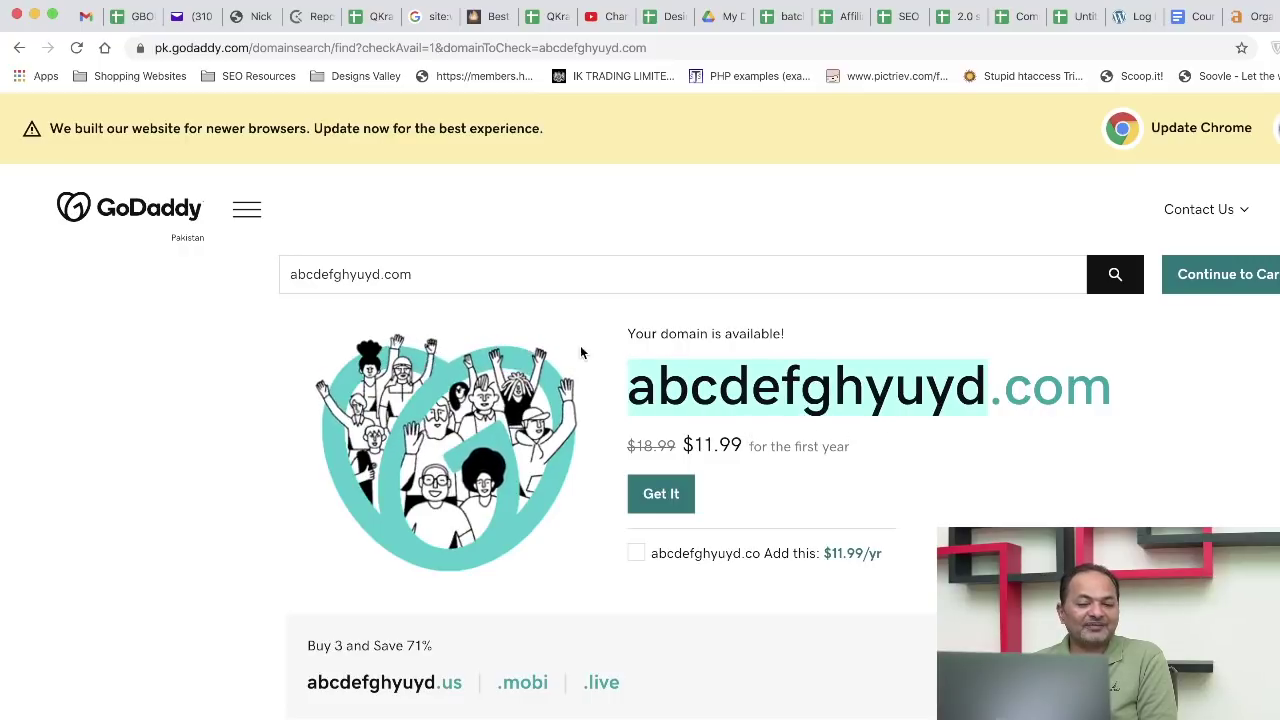
{"action": "left_click", "coordinate": [489, 277]}
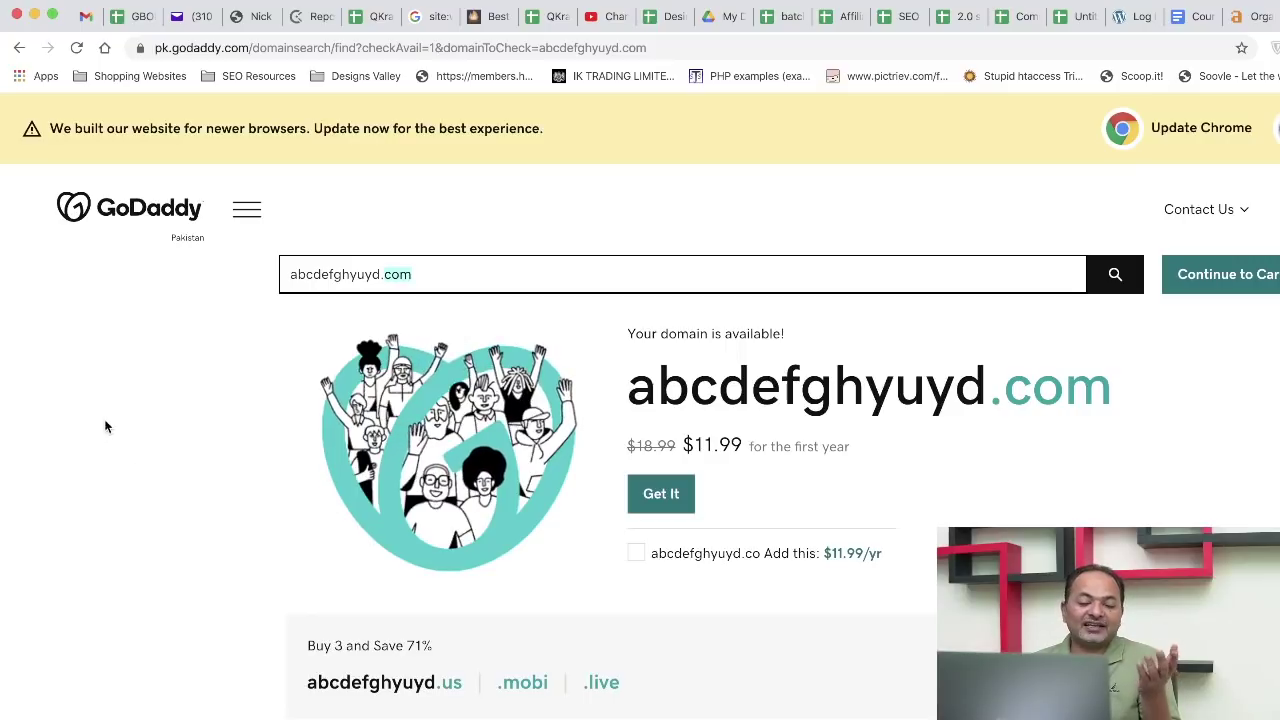
{"action": "left_click", "coordinate": [446, 278]}
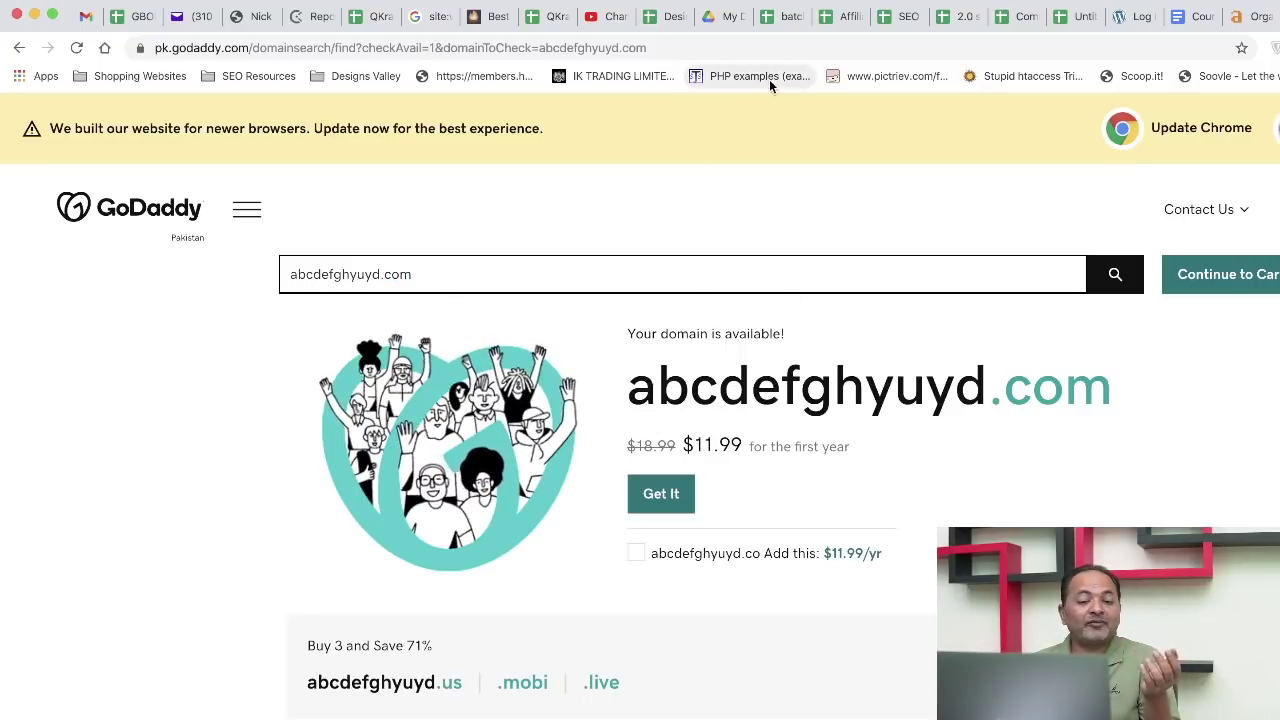
Step: Go to the siteground.co.uk web hosting website in the current browser tab
{"action": "left_click", "coordinate": [769, 50]}
{"action": "key", "text": "super+a"}
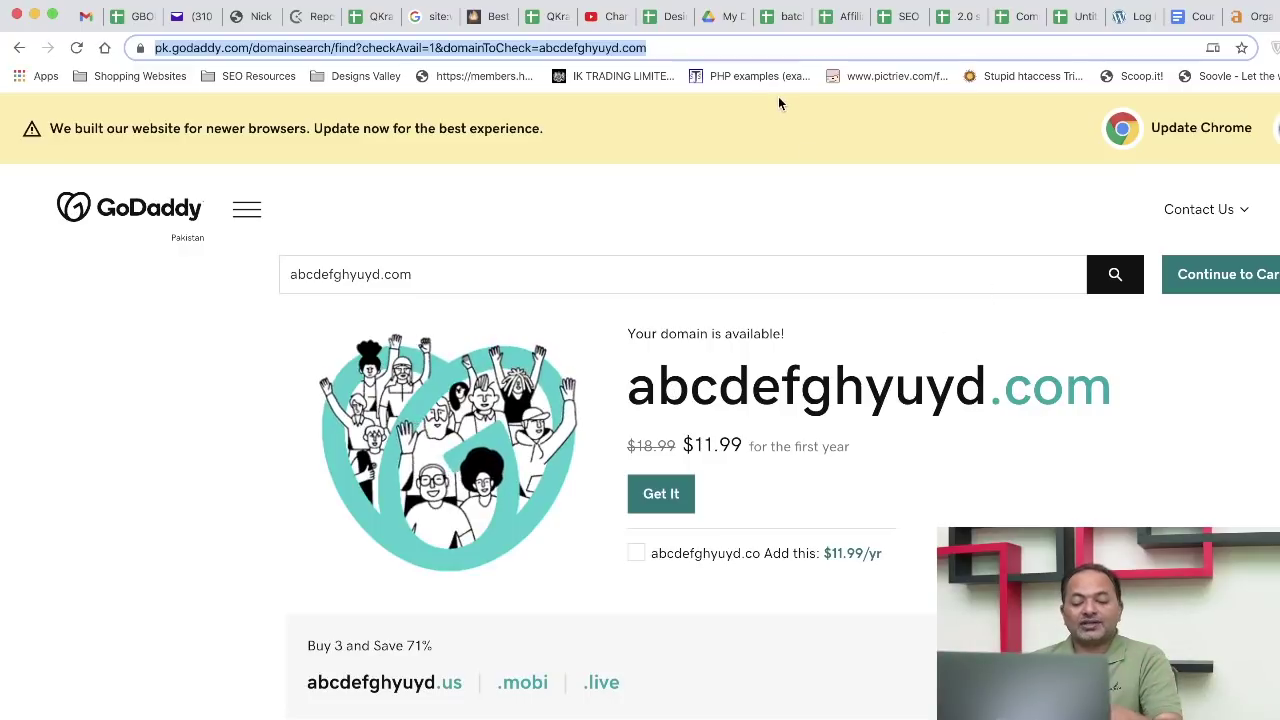
{"action": "type", "text": "site"}
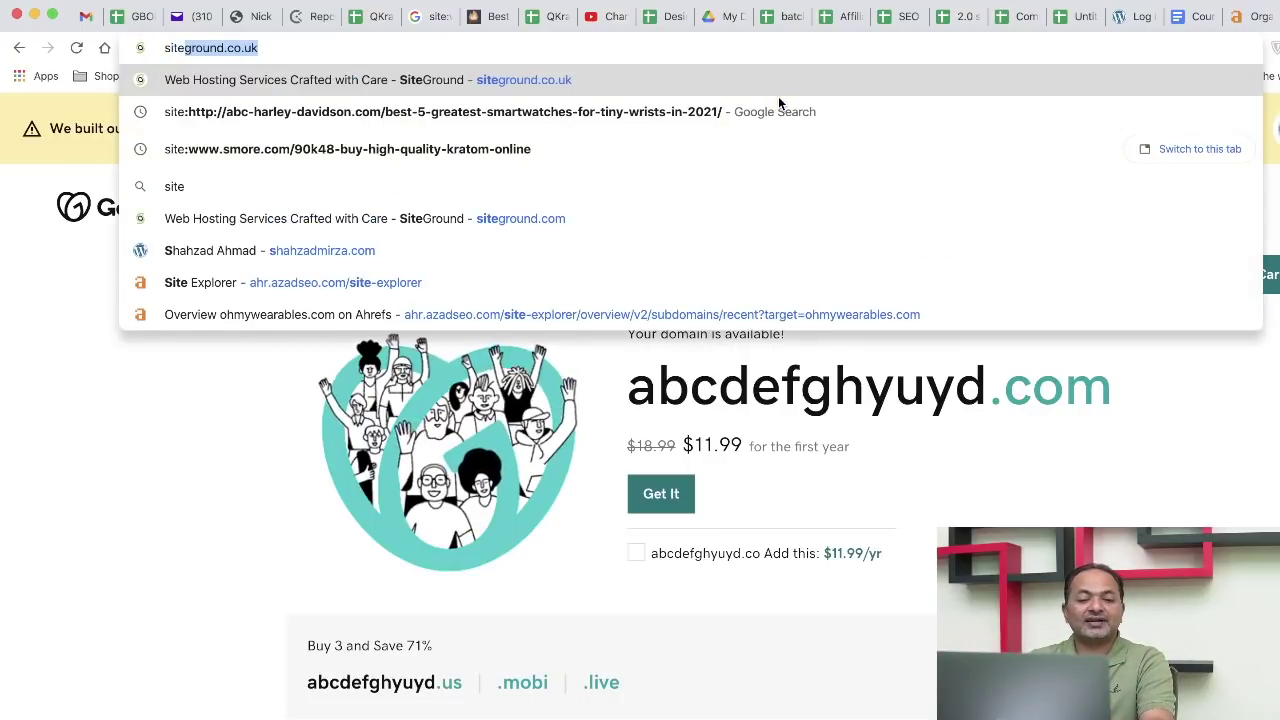
{"action": "key", "text": "Return"}
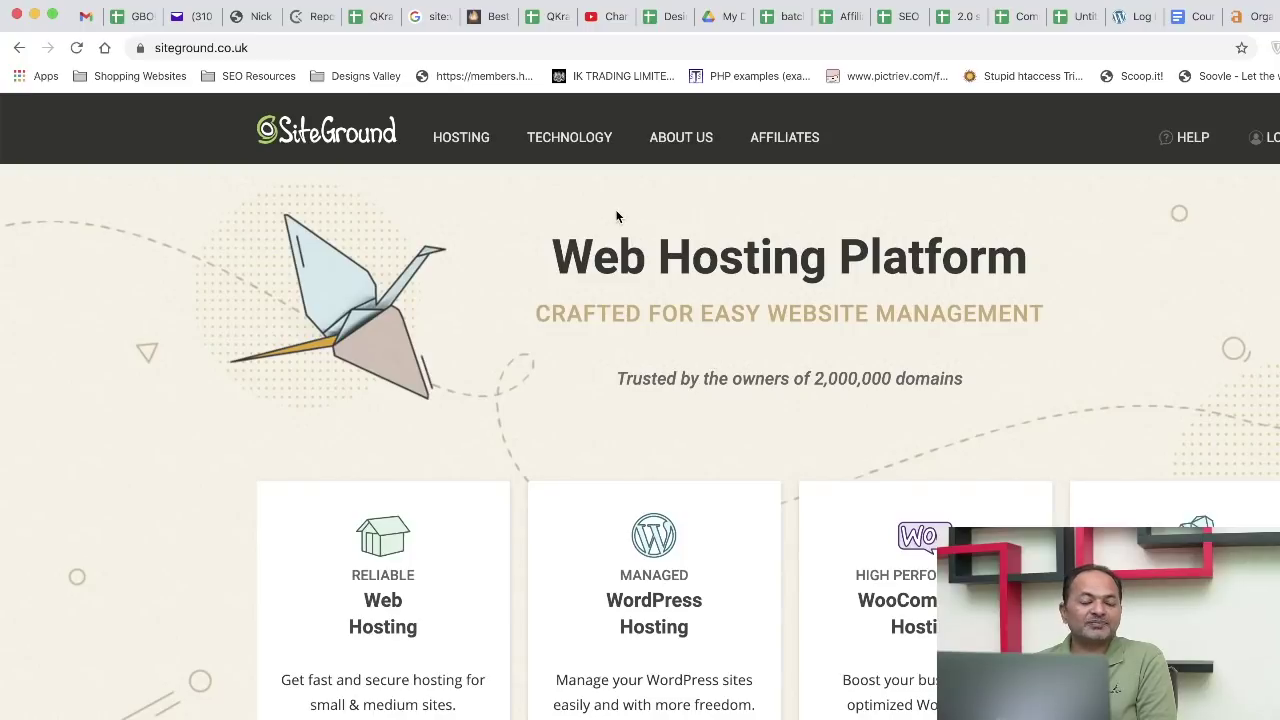
Step: Open SiteGround's WordPress Hosting page and bring its plan comparison into view
{"action": "mouse_move", "coordinate": [512, 168]}
{"action": "mouse_move", "coordinate": [478, 145]}
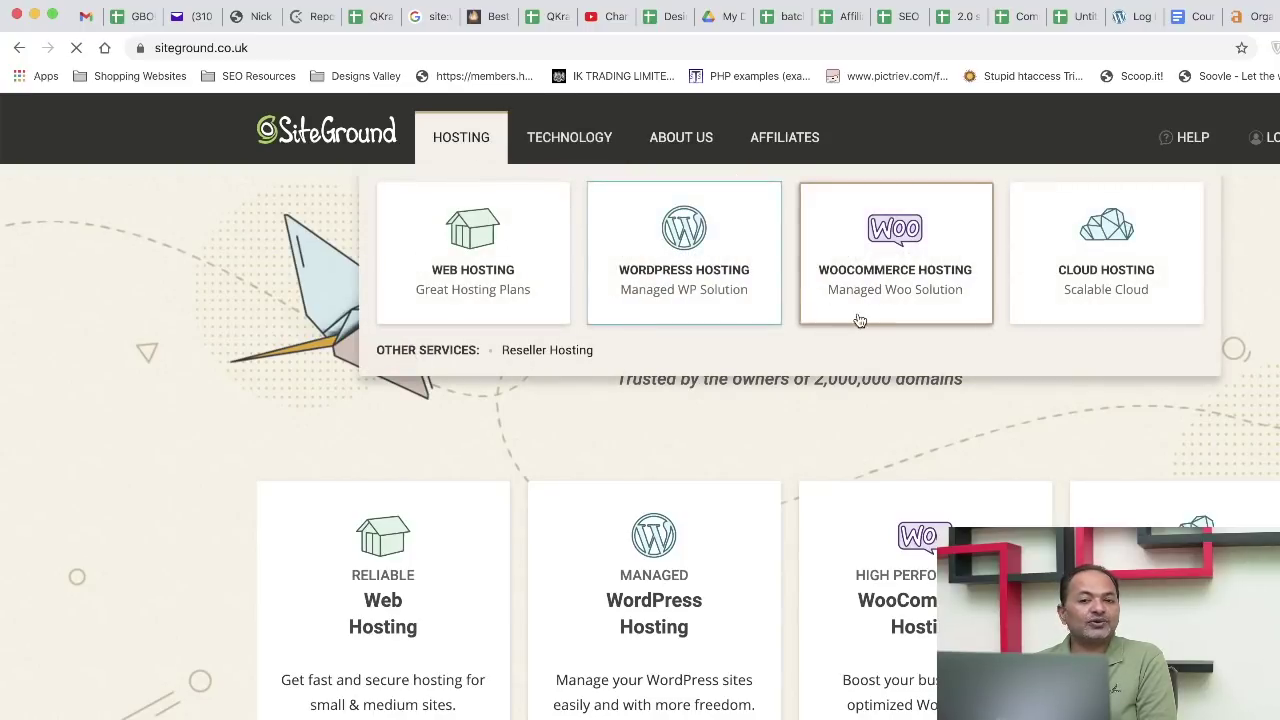
{"action": "left_click", "coordinate": [677, 272]}
{"action": "scroll", "coordinate": [811, 391], "scroll_direction": "down", "scroll_amount": 5}
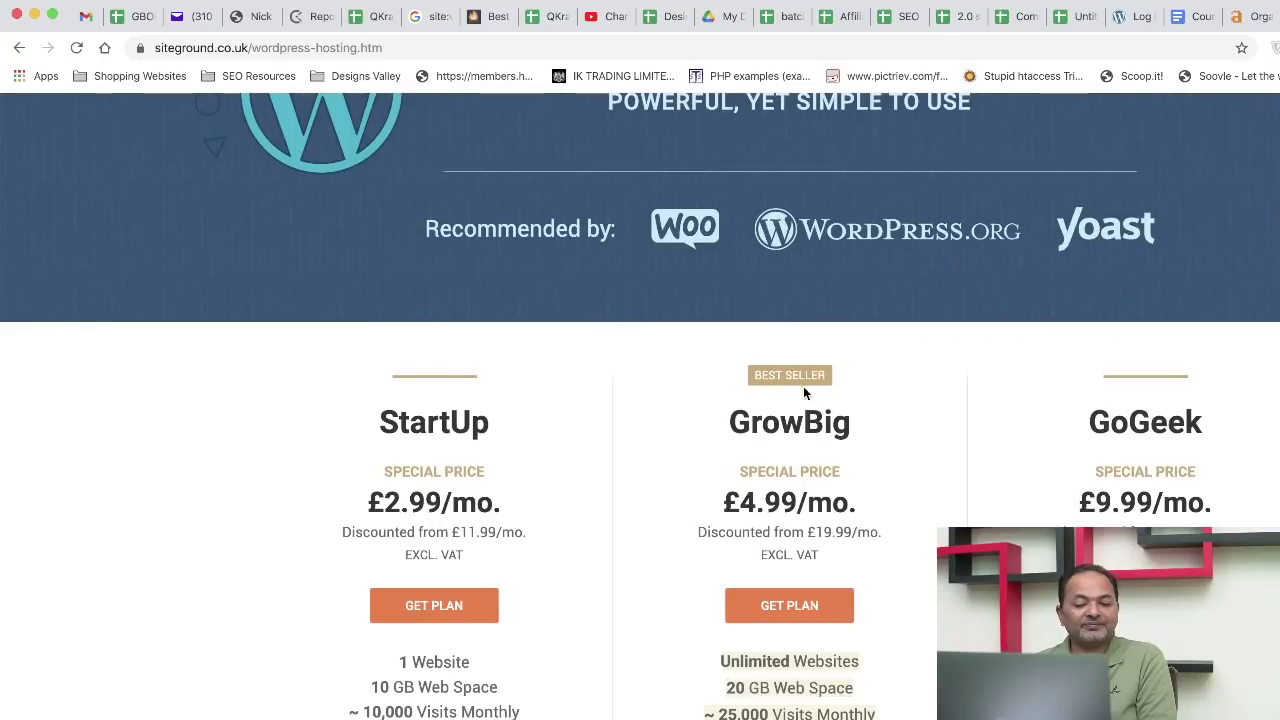
Step: Examine the GrowBig plan, highlighting its regular and special monthly prices, and read its feature list
{"action": "scroll", "coordinate": [623, 515], "scroll_direction": "down", "scroll_amount": 2}
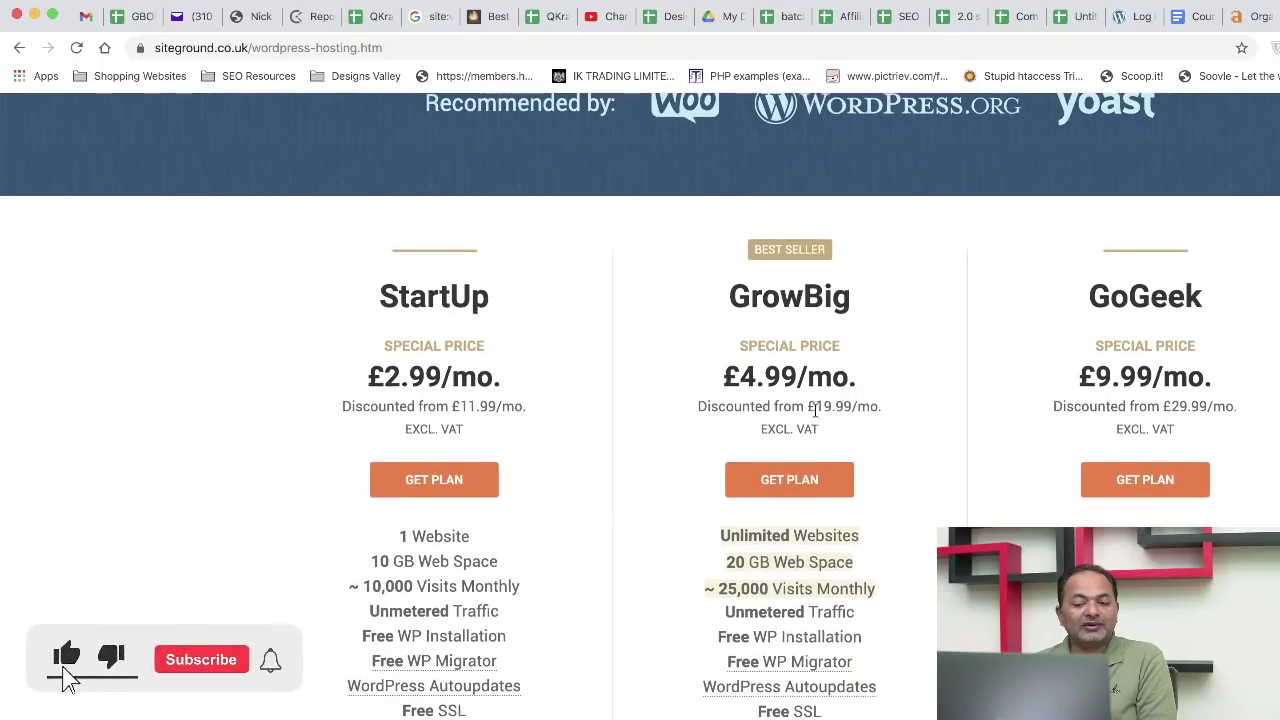
{"action": "left_click_drag", "start_coordinate": [823, 405], "coordinate": [854, 418]}
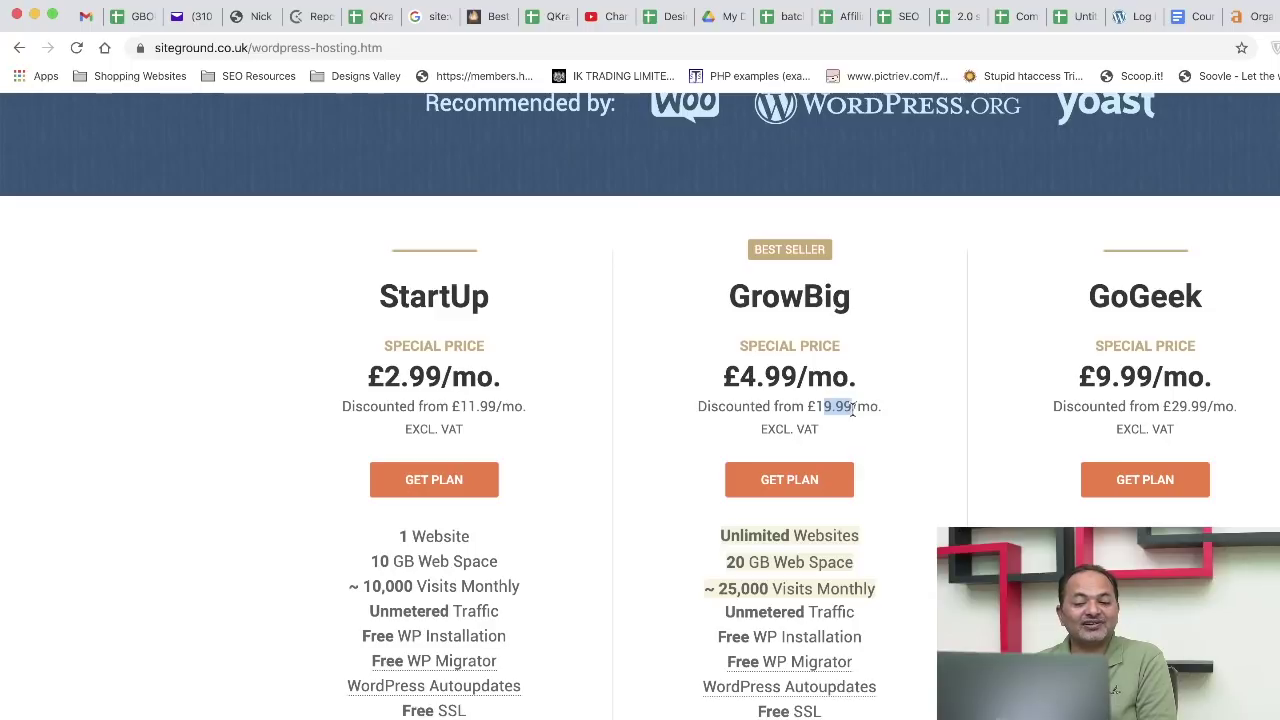
{"action": "left_click_drag", "start_coordinate": [742, 376], "coordinate": [800, 372]}
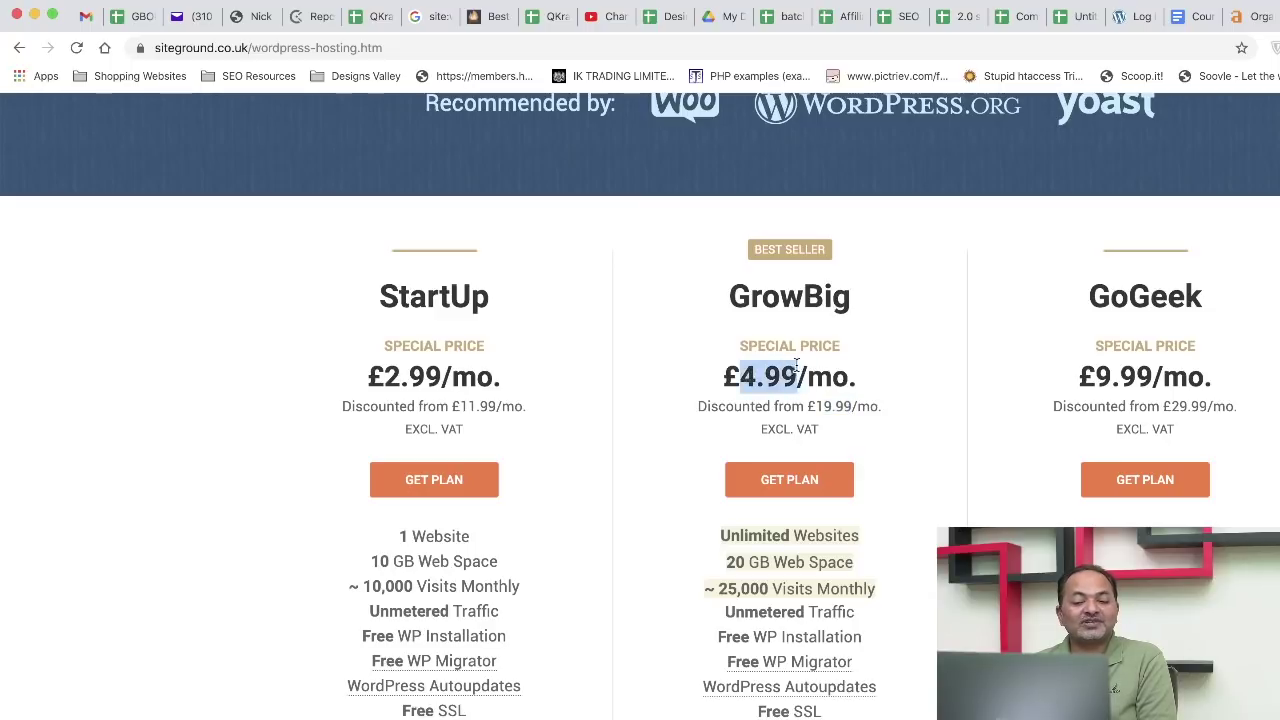
{"action": "scroll", "coordinate": [828, 515], "scroll_direction": "down", "scroll_amount": 3}
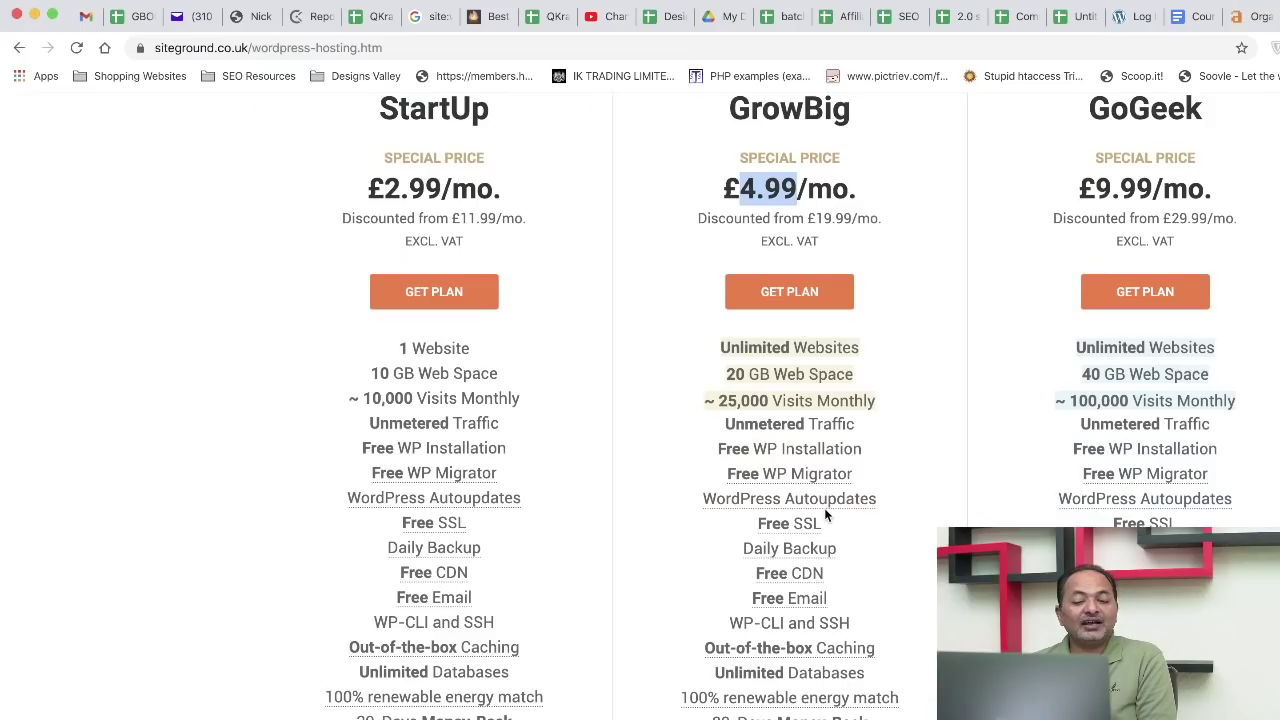
Step: Go to azadseo.com in the current browser tab and log in to the member area with the prefilled credentials
{"action": "scroll", "coordinate": [825, 515], "scroll_direction": "up", "scroll_amount": 5}
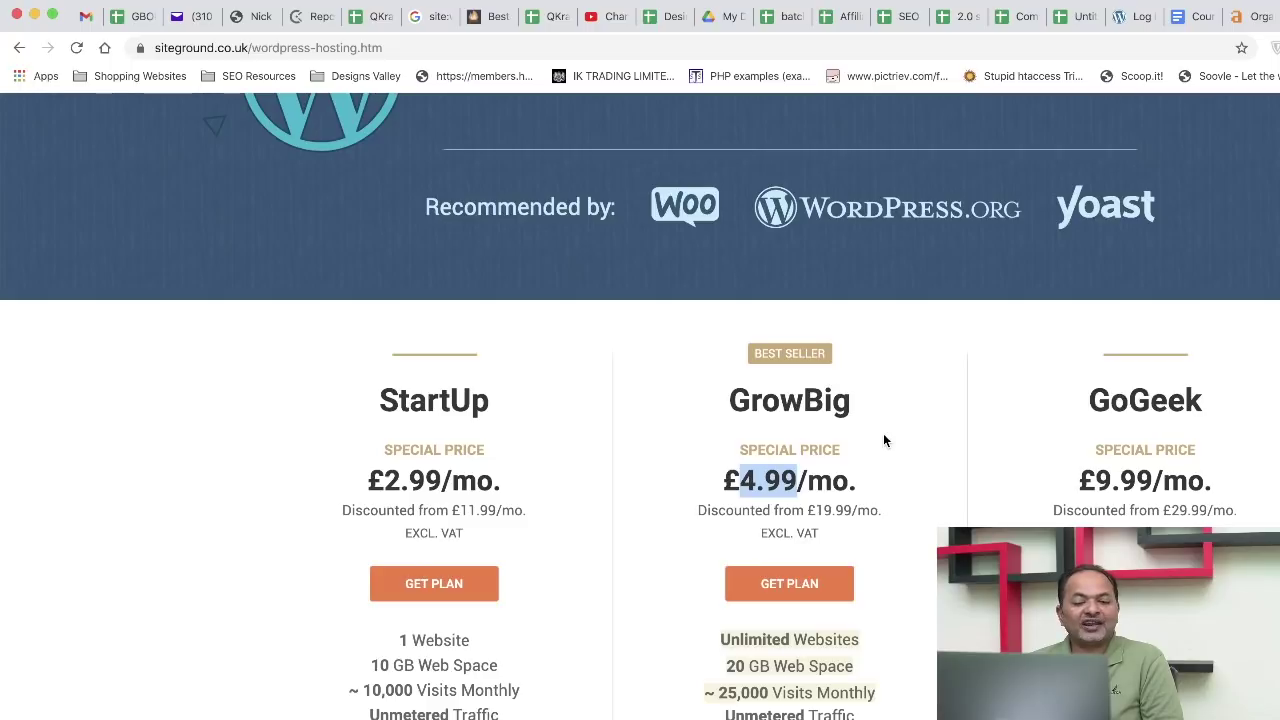
{"action": "scroll", "coordinate": [885, 541], "scroll_direction": "down", "scroll_amount": 1}
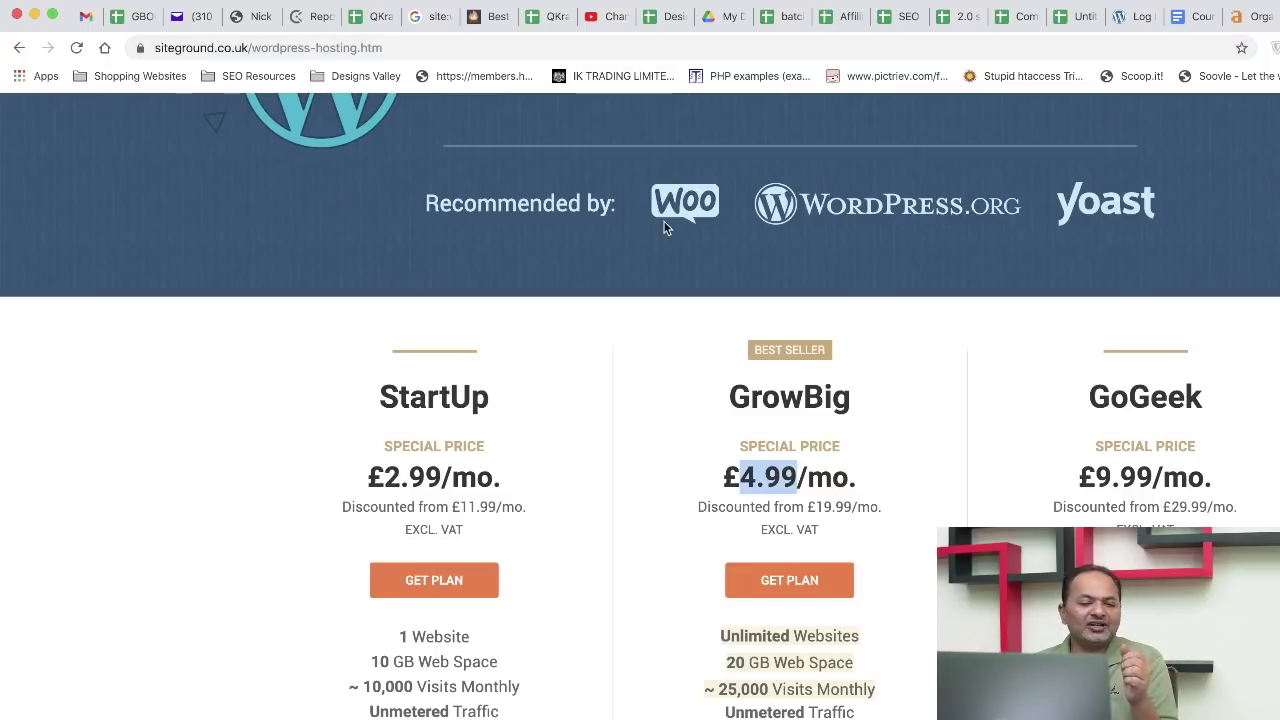
{"action": "left_click", "coordinate": [765, 52]}
{"action": "key", "text": "super+a"}
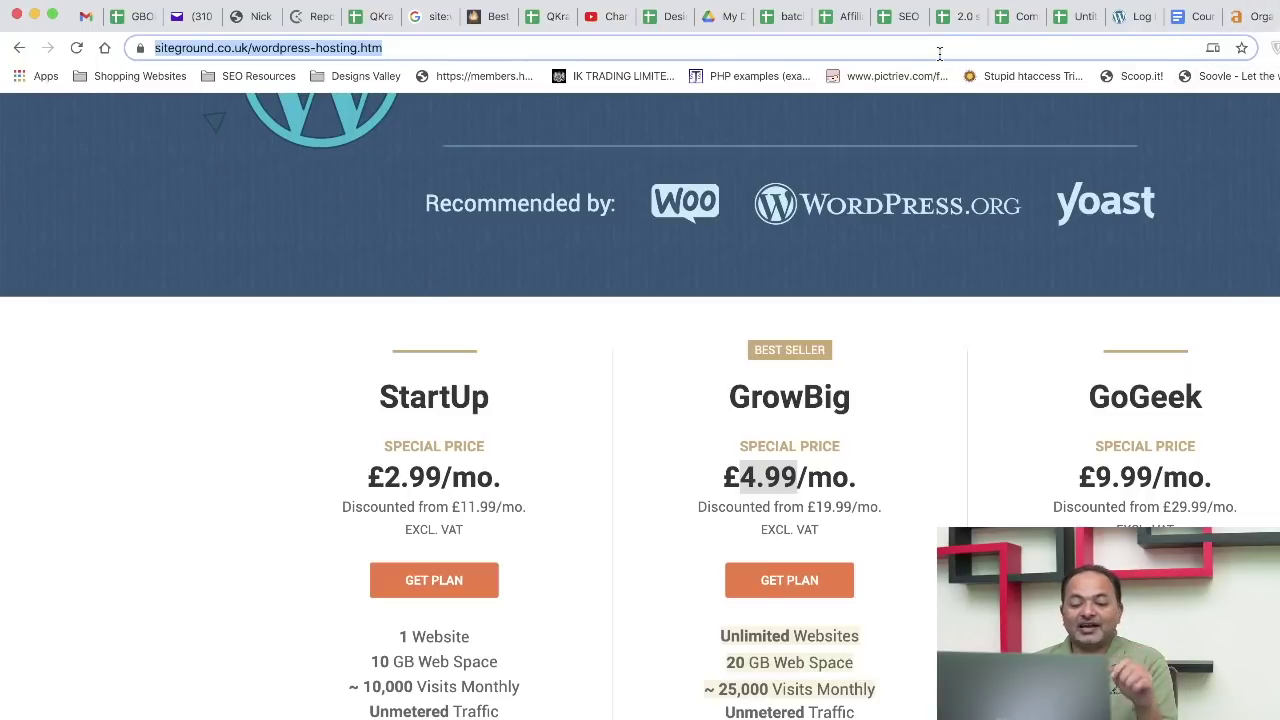
{"action": "type", "text": "aza"}
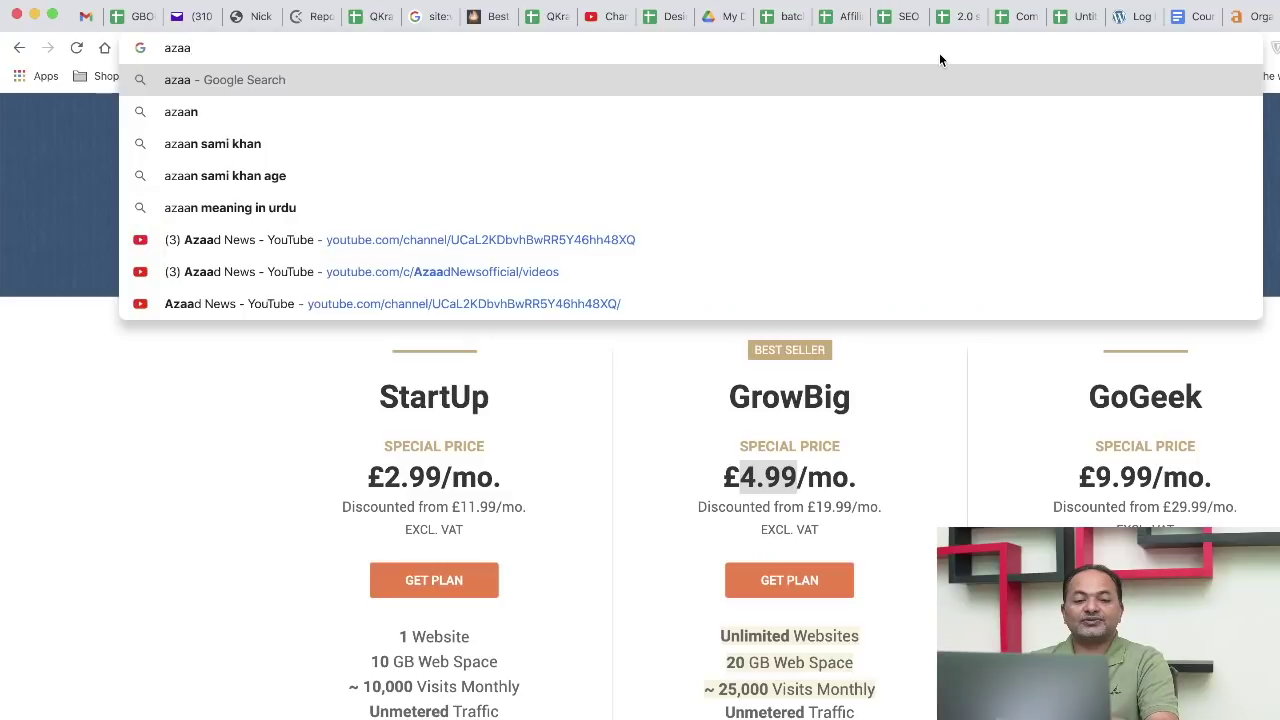
{"action": "type", "text": "dseo.com"}
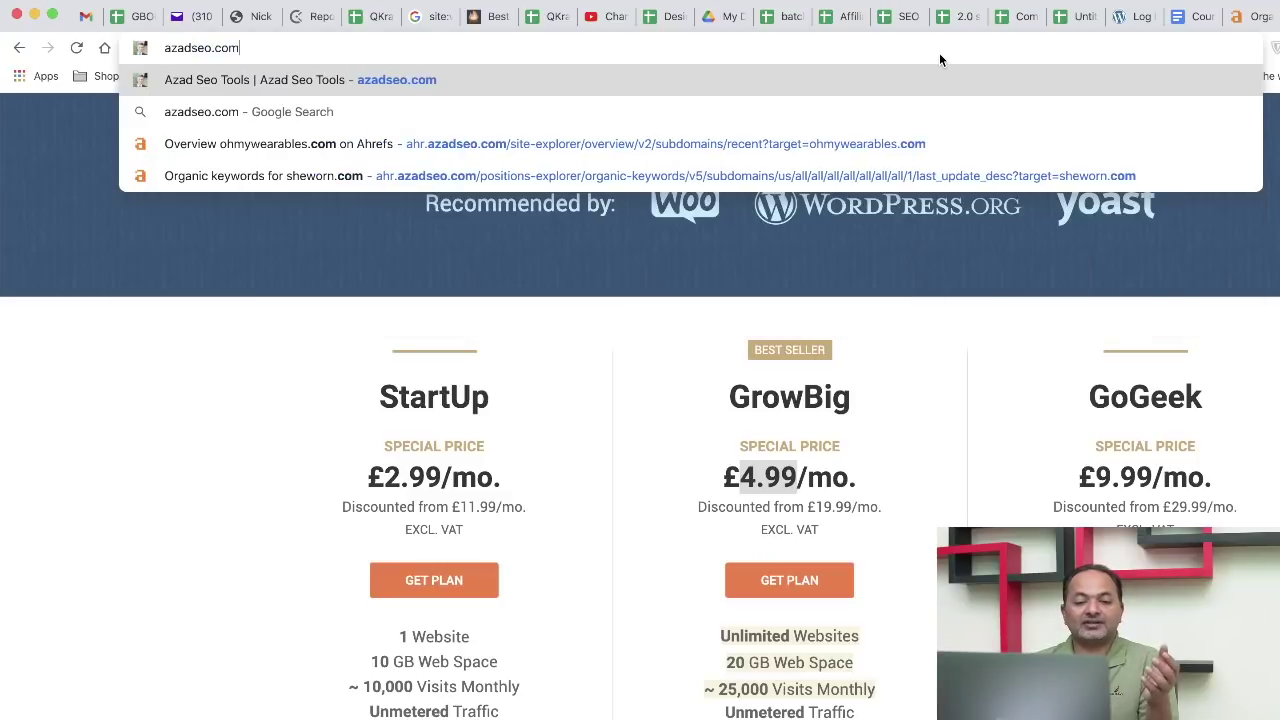
{"action": "key", "text": "Return"}
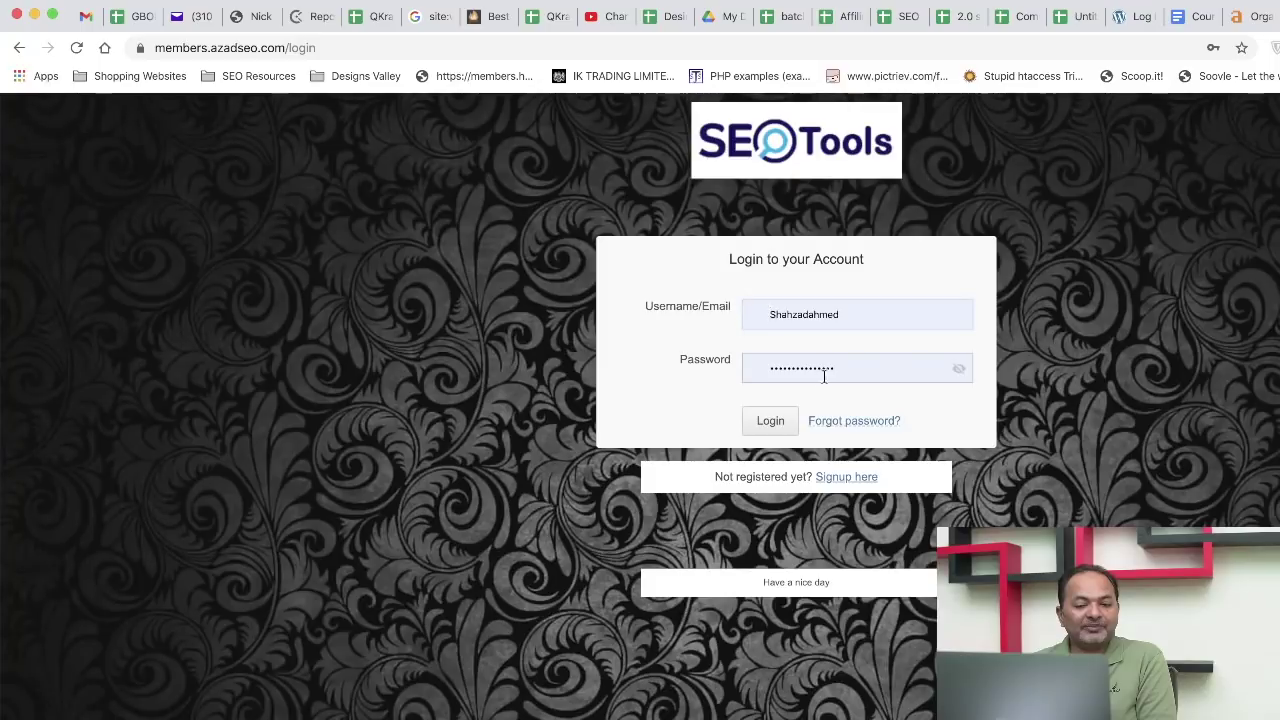
{"action": "left_click", "coordinate": [768, 420]}
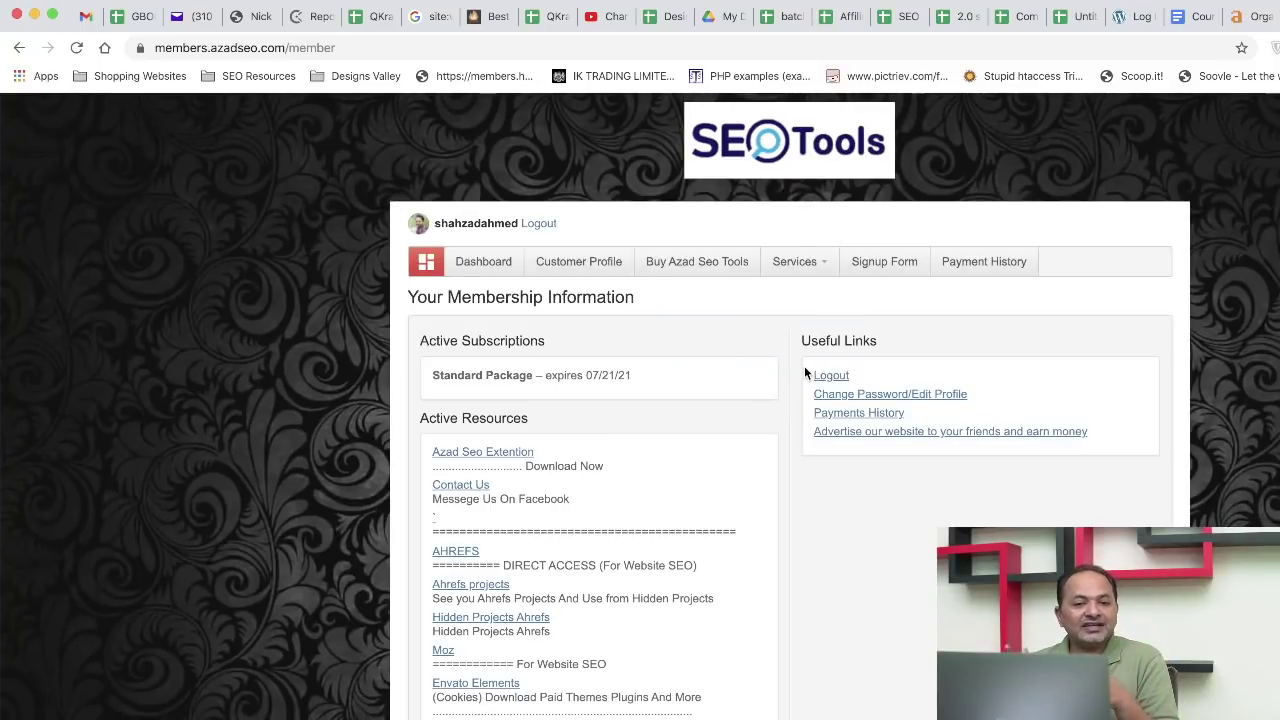
Step: Find the Spamzilla (H S) expired domains finder among the active resources and open it in a new tab
{"action": "scroll", "coordinate": [717, 400], "scroll_direction": "down", "scroll_amount": 2}
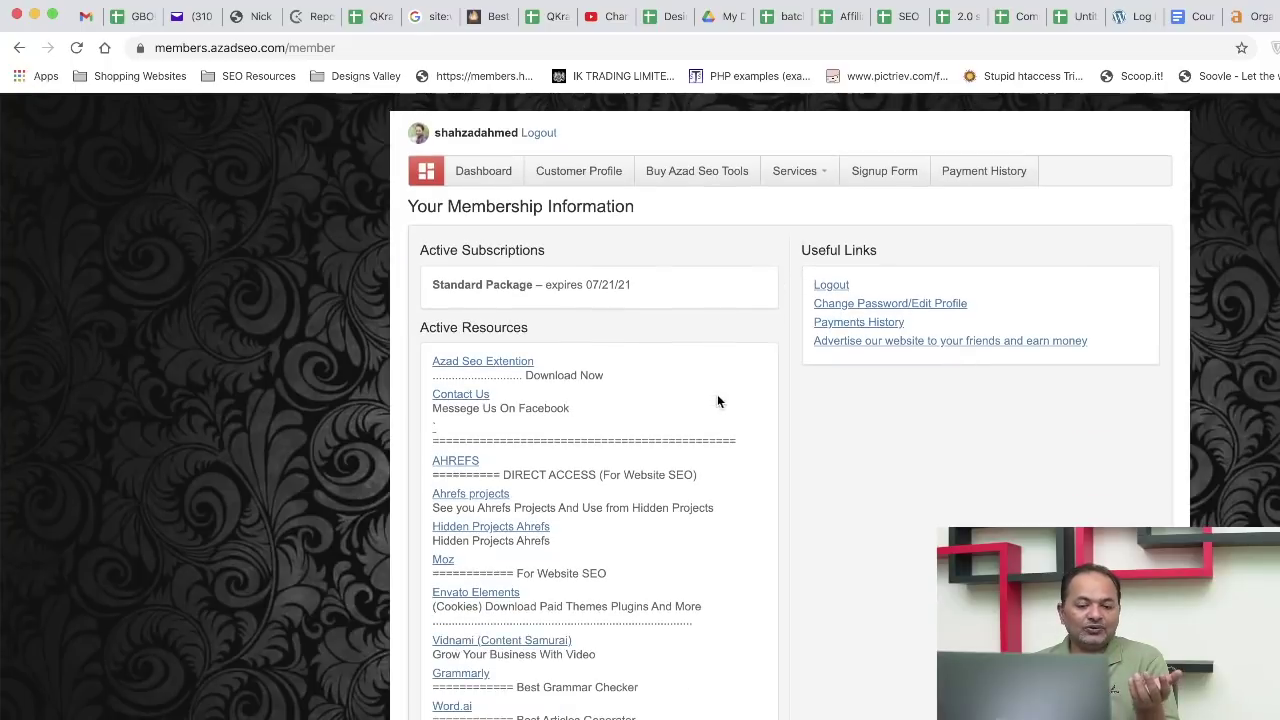
{"action": "scroll", "coordinate": [651, 453], "scroll_direction": "down", "scroll_amount": 5}
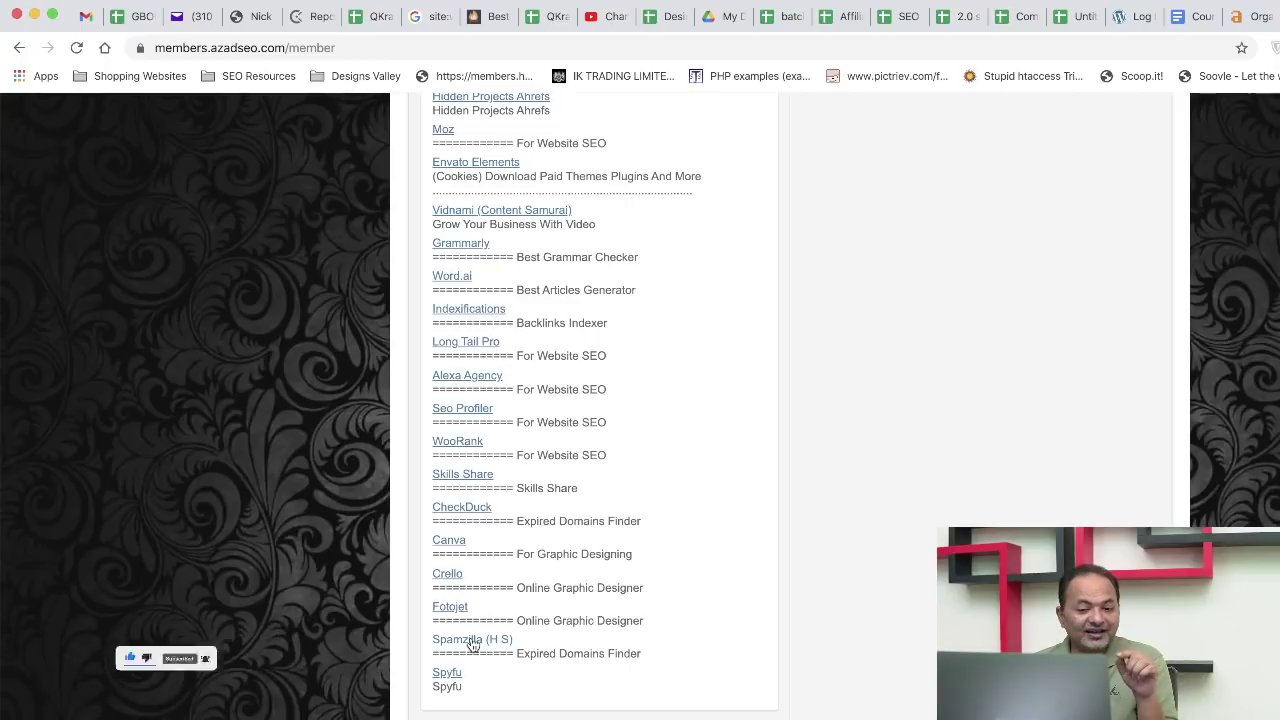
{"action": "right_click", "coordinate": [474, 645]}
{"action": "left_click", "coordinate": [515, 632]}
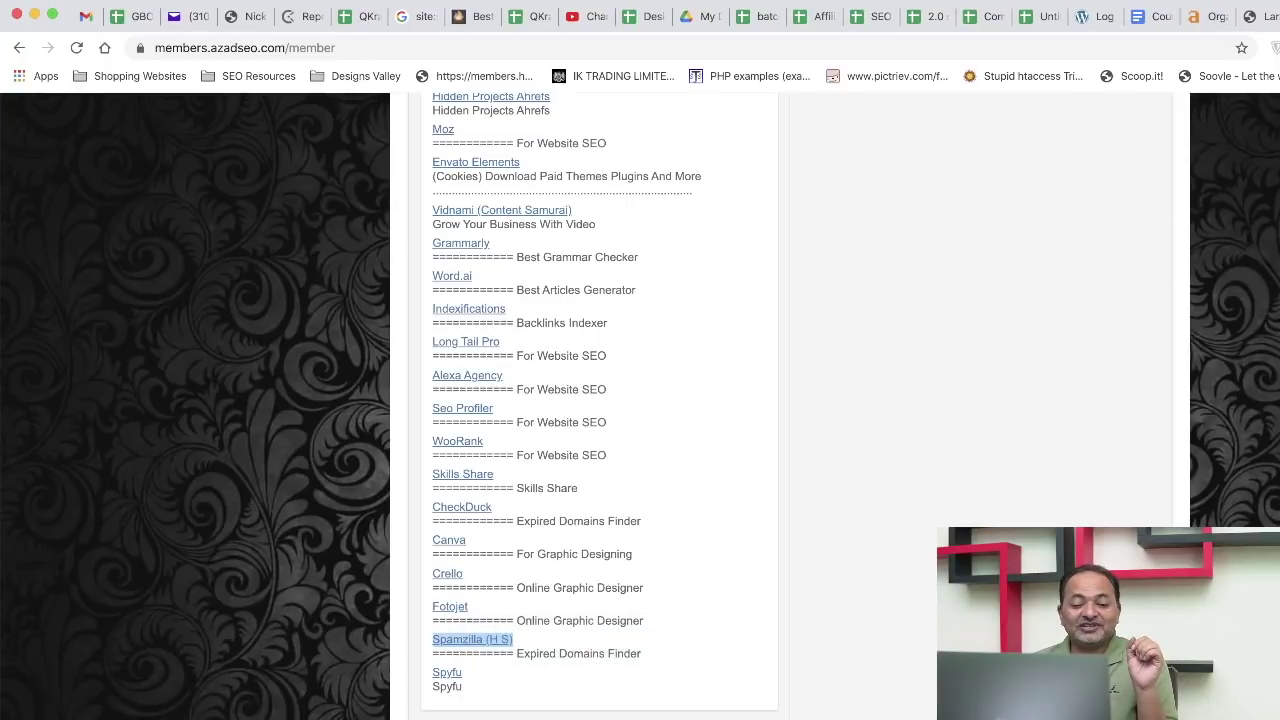
{"action": "key", "text": "ctrl+Tab"}
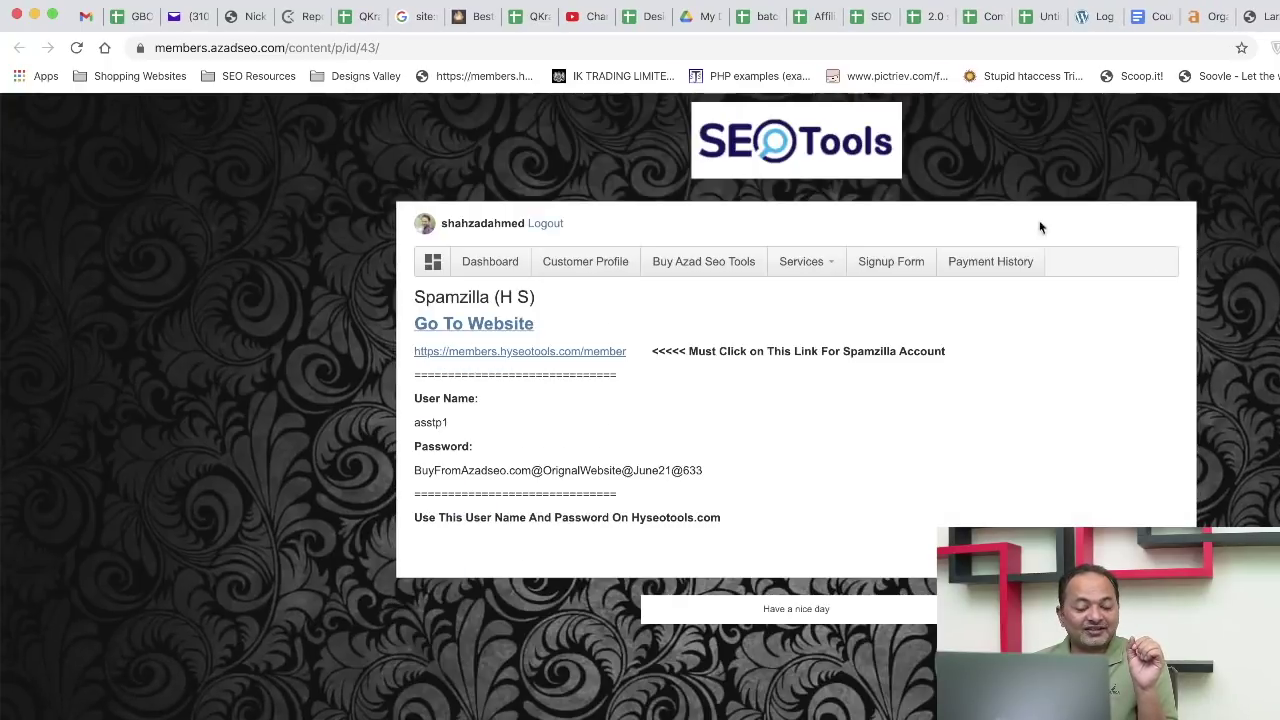
Step: Copy the account password listed for Spamzilla, open its Go To Website link and switch to the Hyseotools login page
{"action": "triple_click", "coordinate": [481, 468]}
{"action": "right_click", "coordinate": [481, 468]}
{"action": "left_click", "coordinate": [515, 504]}
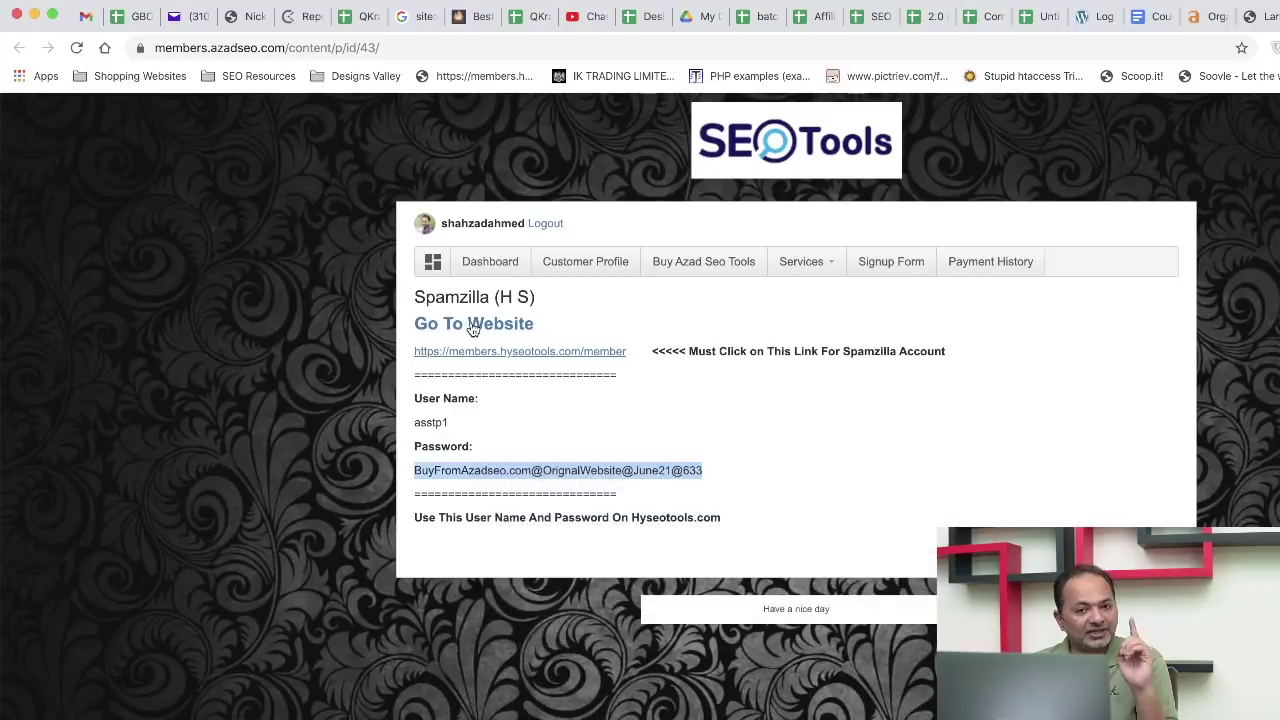
{"action": "left_click", "coordinate": [473, 324]}
{"action": "left_click", "coordinate": [1225, 16]}
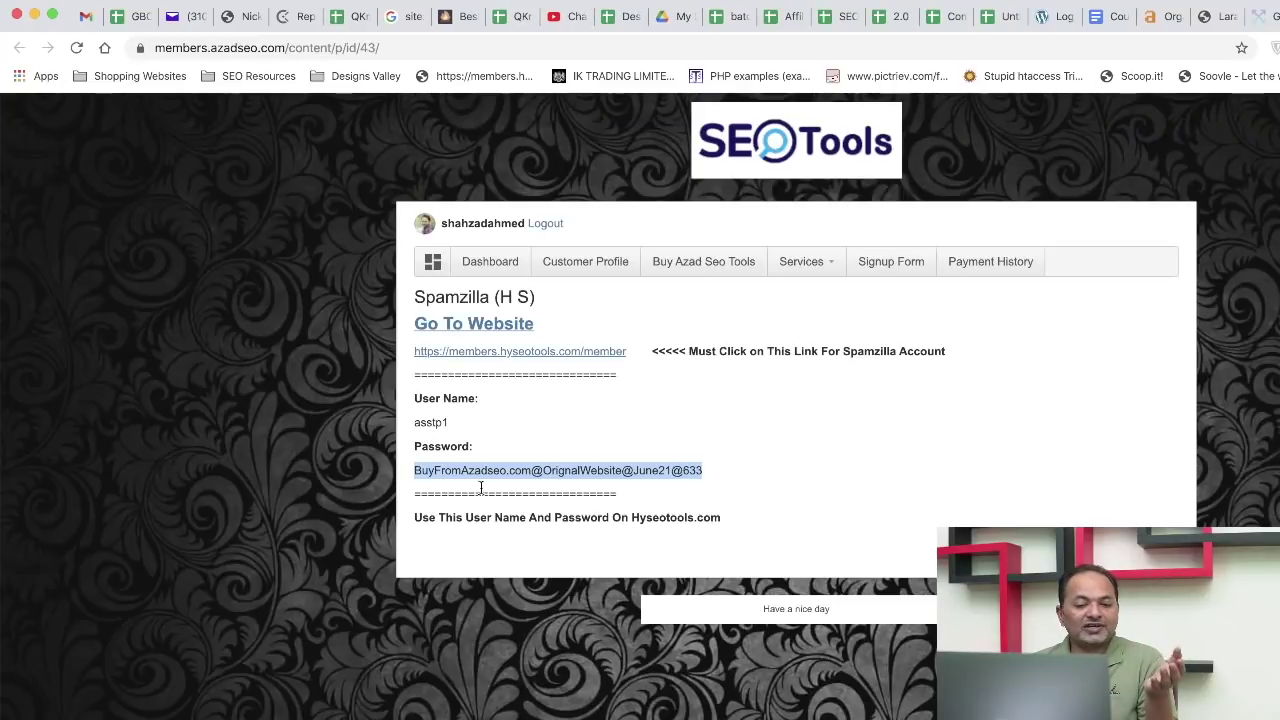
{"action": "key", "text": "ctrl+Tab"}
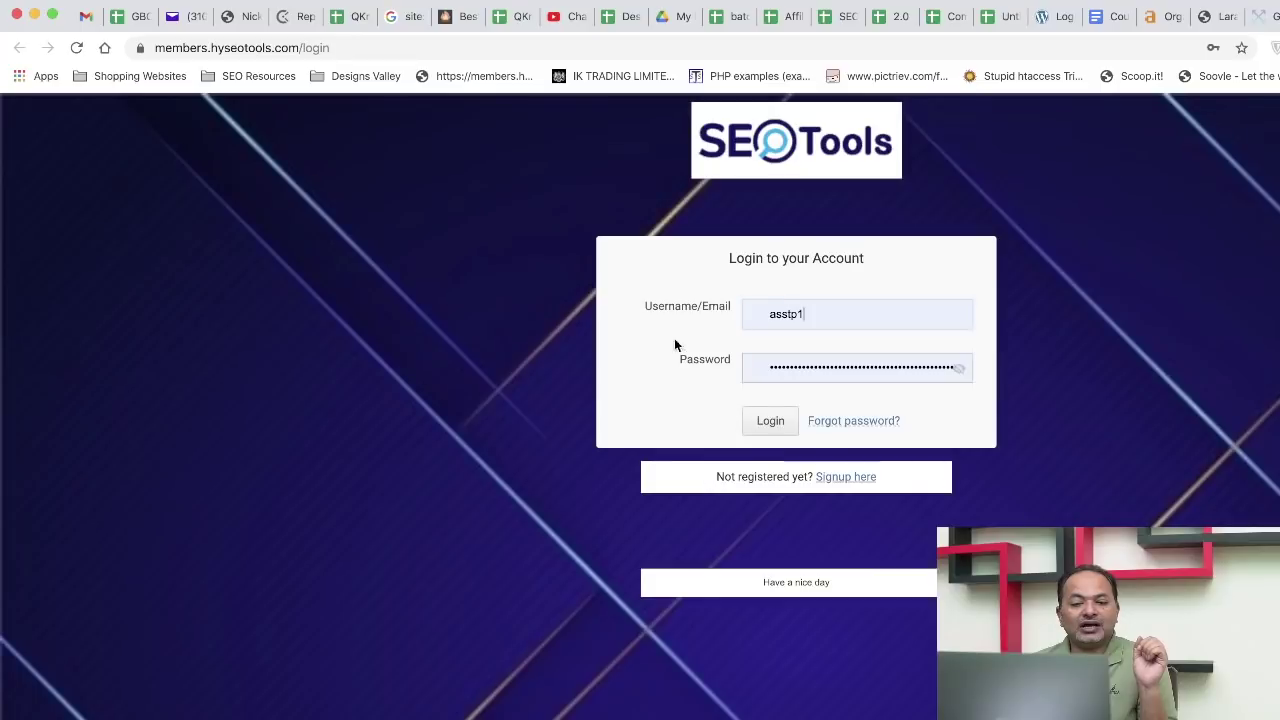
Step: Replace the password in the Hyseotools login form with the copied one, log in and dismiss the password update offer
{"action": "double_click", "coordinate": [829, 364]}
{"action": "key", "text": "super+v"}
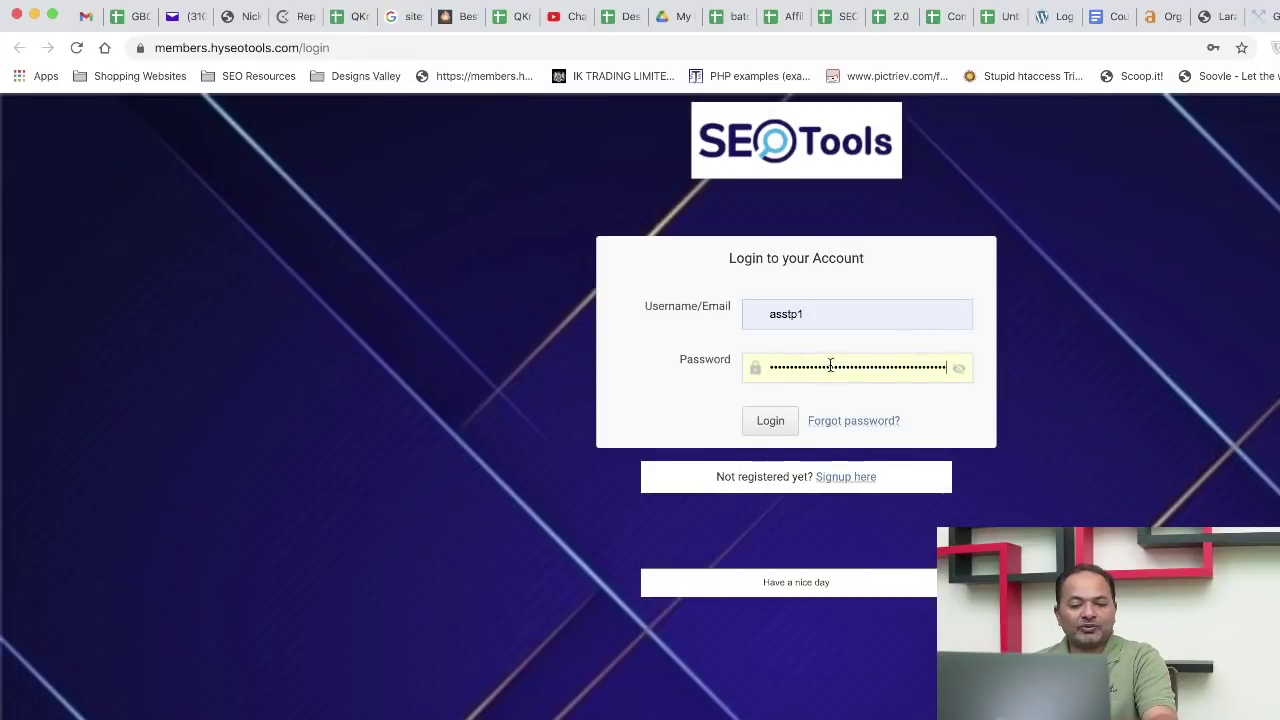
{"action": "left_click", "coordinate": [760, 422]}
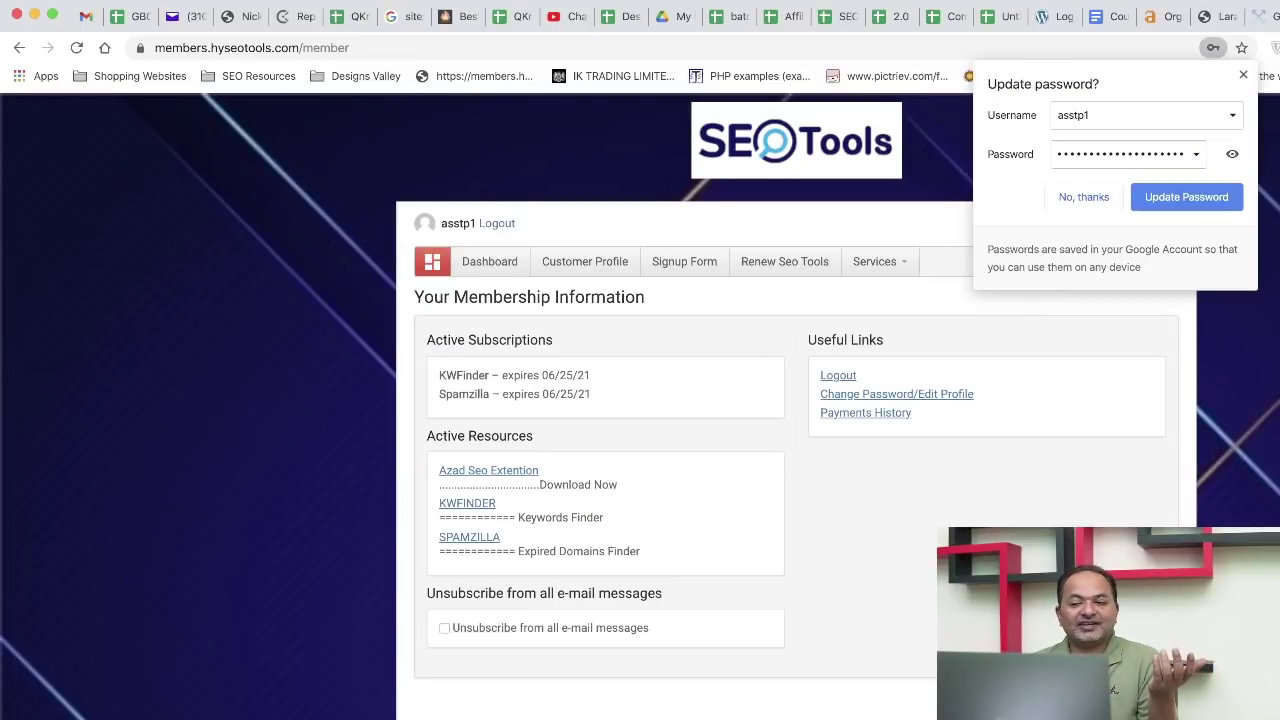
{"action": "key", "text": "super+alt+Left"}
{"action": "key", "text": "super+alt+Right"}
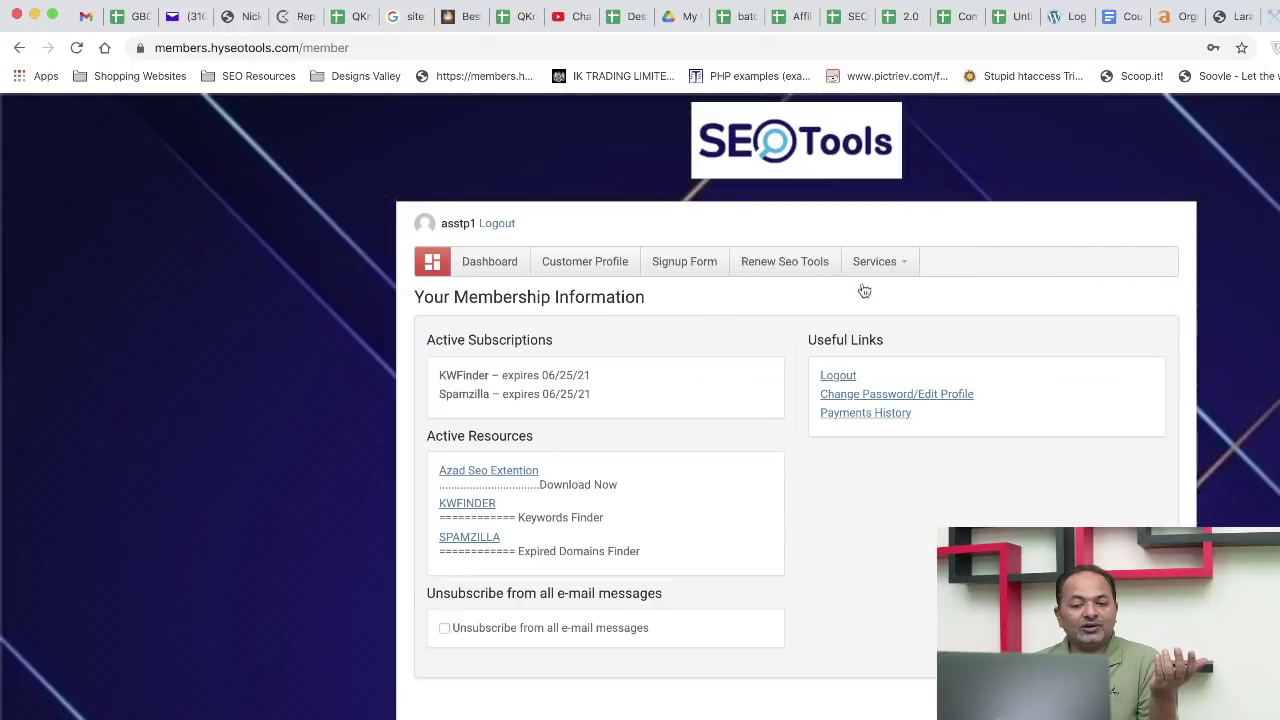
Step: Launch Spamzilla from the active resources and deselect all Country TLDs in its domain filters
{"action": "left_click", "coordinate": [480, 540]}
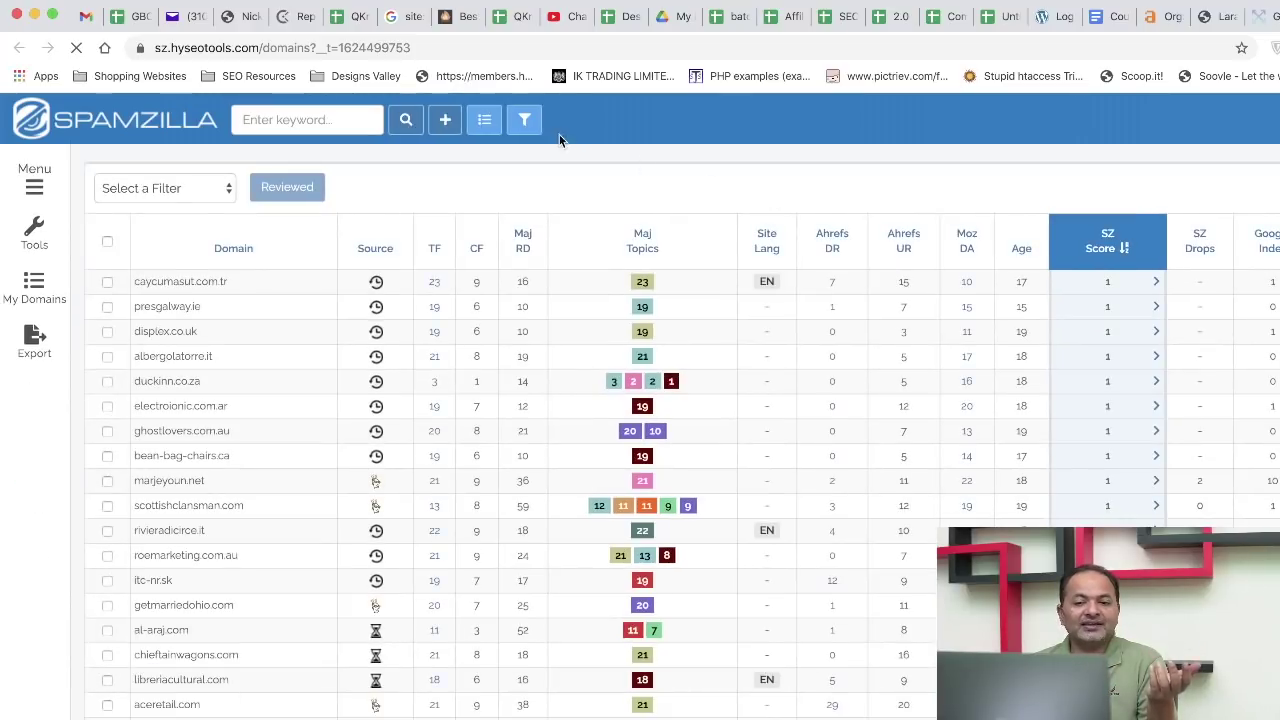
{"action": "left_click", "coordinate": [524, 119]}
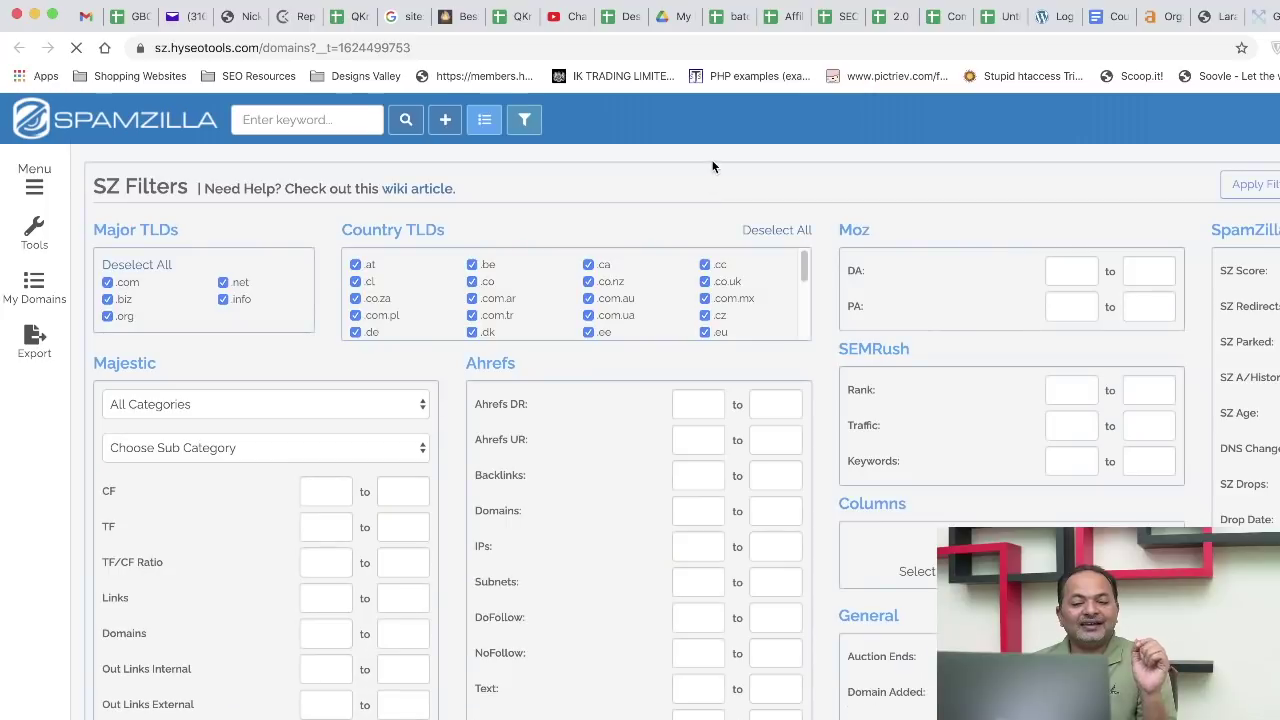
{"action": "left_click", "coordinate": [768, 230]}
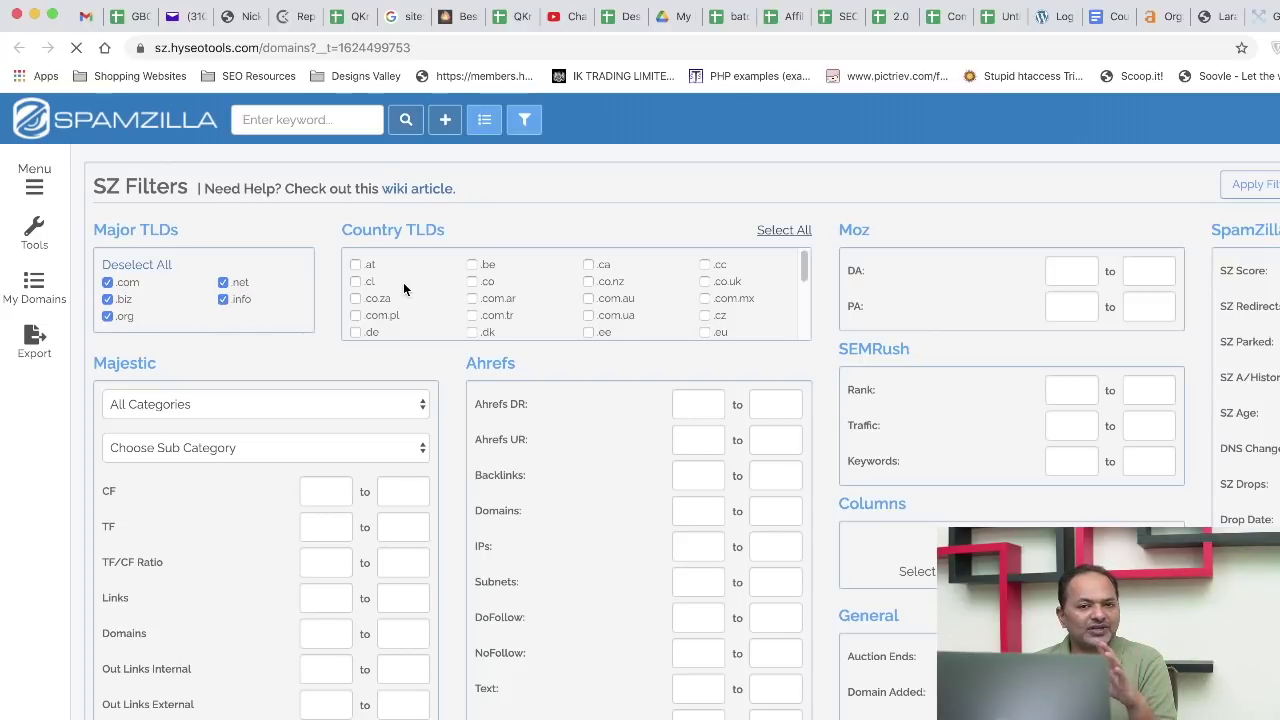
{"action": "scroll", "coordinate": [605, 289], "scroll_direction": "down", "scroll_amount": 2}
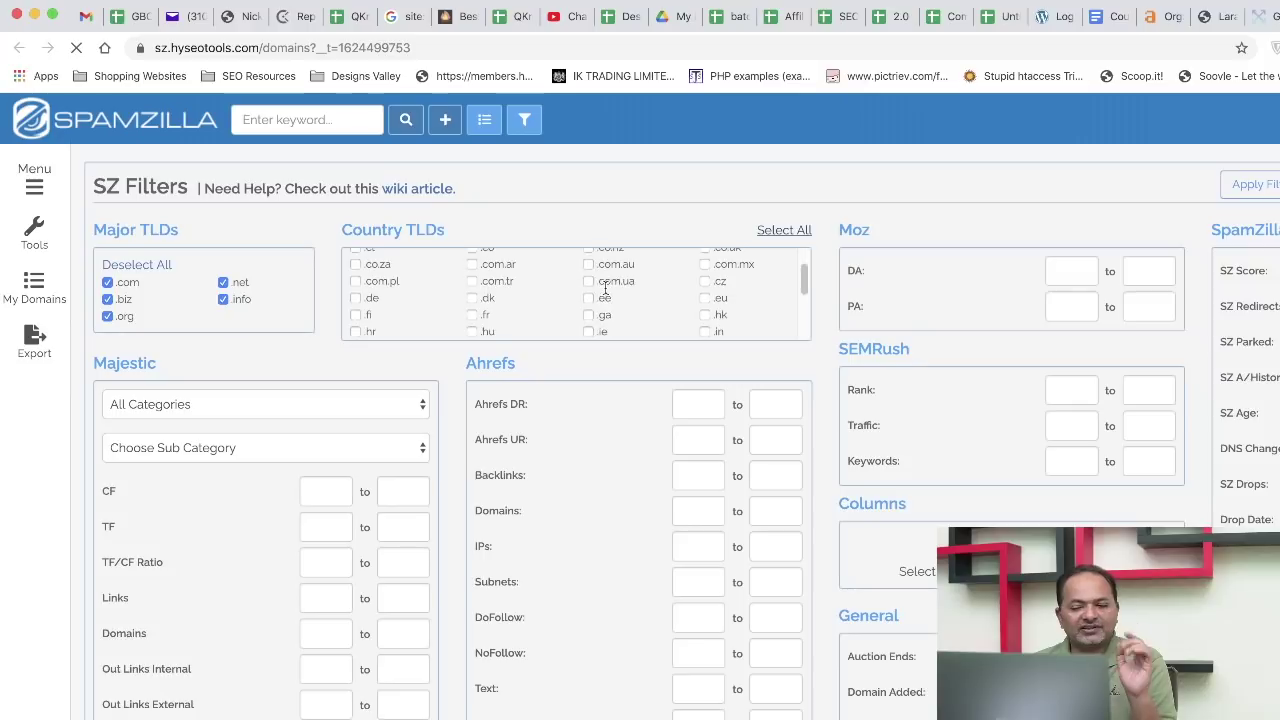
Step: Set the minimum Moz DA to 20 and the minimum Ahrefs DR to 20, and apply the filters to the domain list
{"action": "left_click", "coordinate": [1062, 275]}
{"action": "type", "text": "20"}
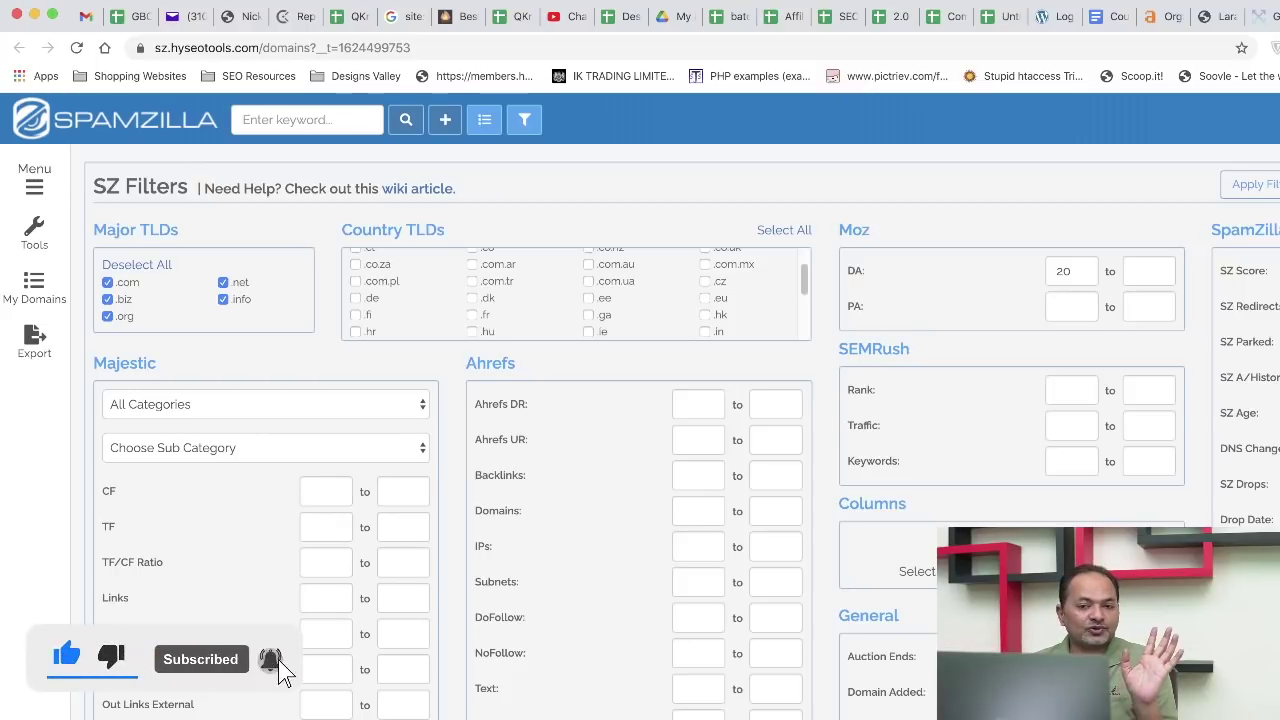
{"action": "scroll", "coordinate": [1010, 442], "scroll_direction": "down", "scroll_amount": 1}
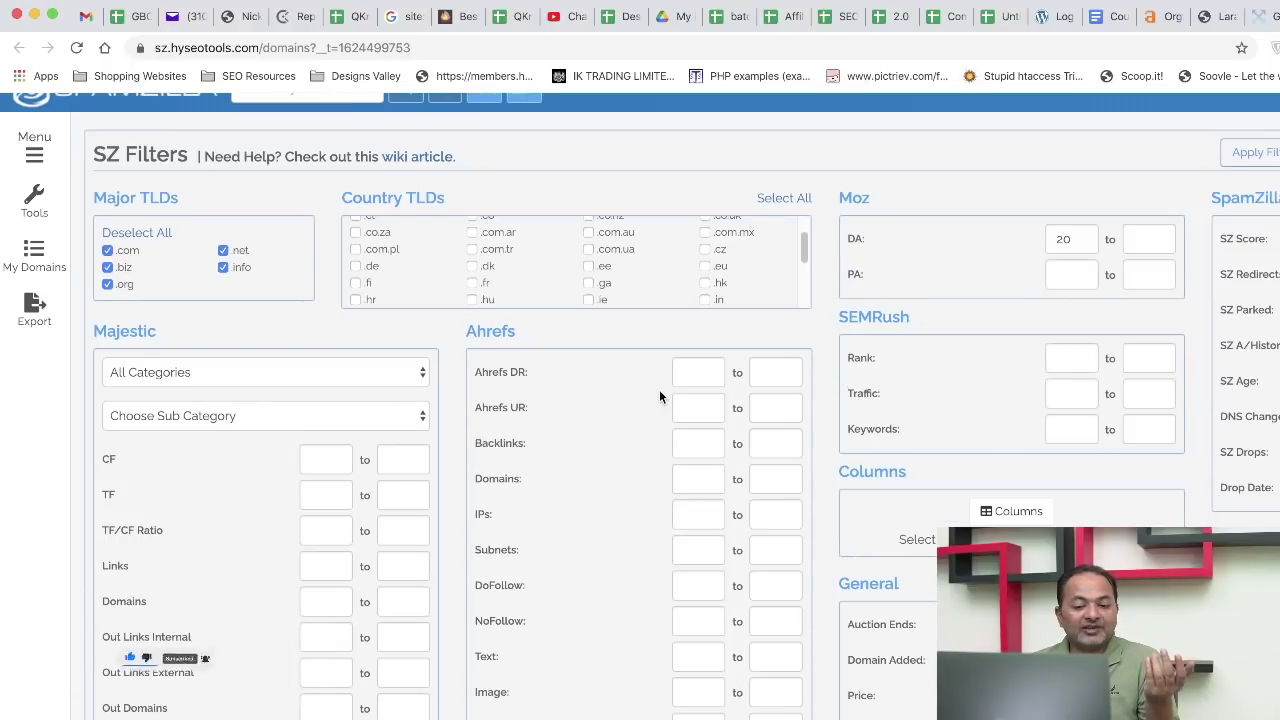
{"action": "left_click", "coordinate": [705, 375]}
{"action": "type", "text": "20"}
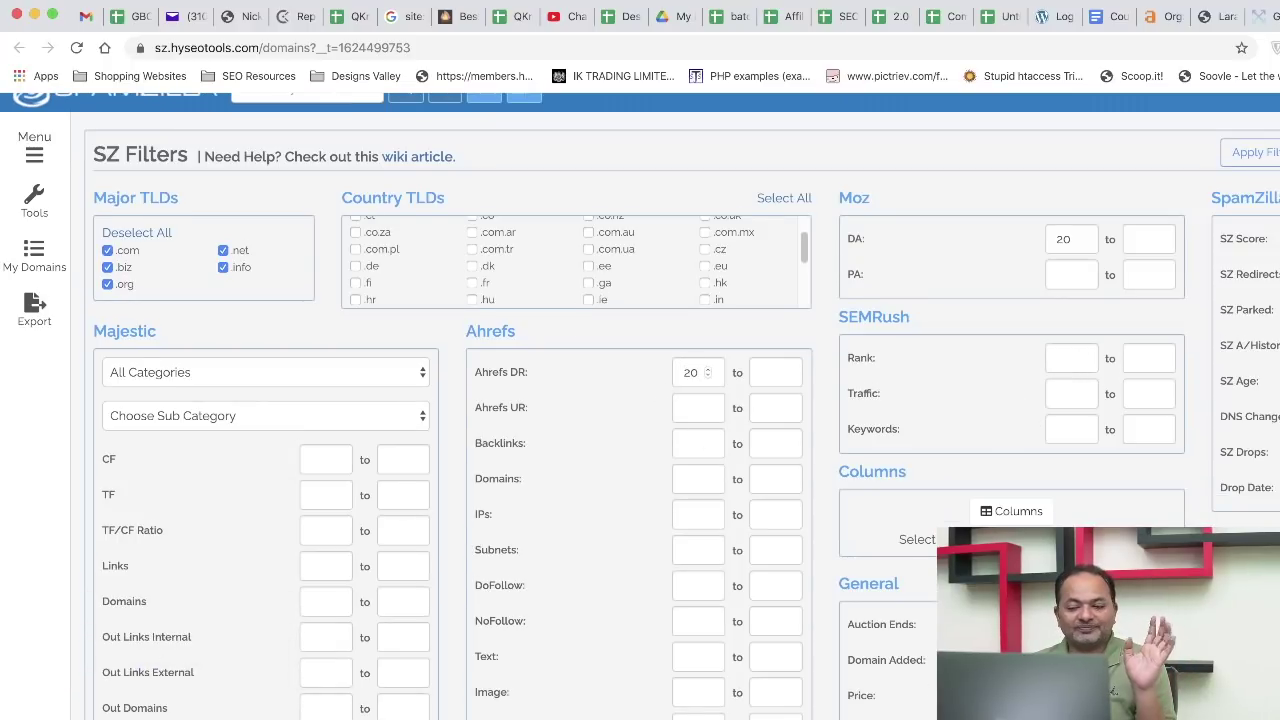
{"action": "scroll", "coordinate": [640, 406], "scroll_direction": "down", "scroll_amount": 2}
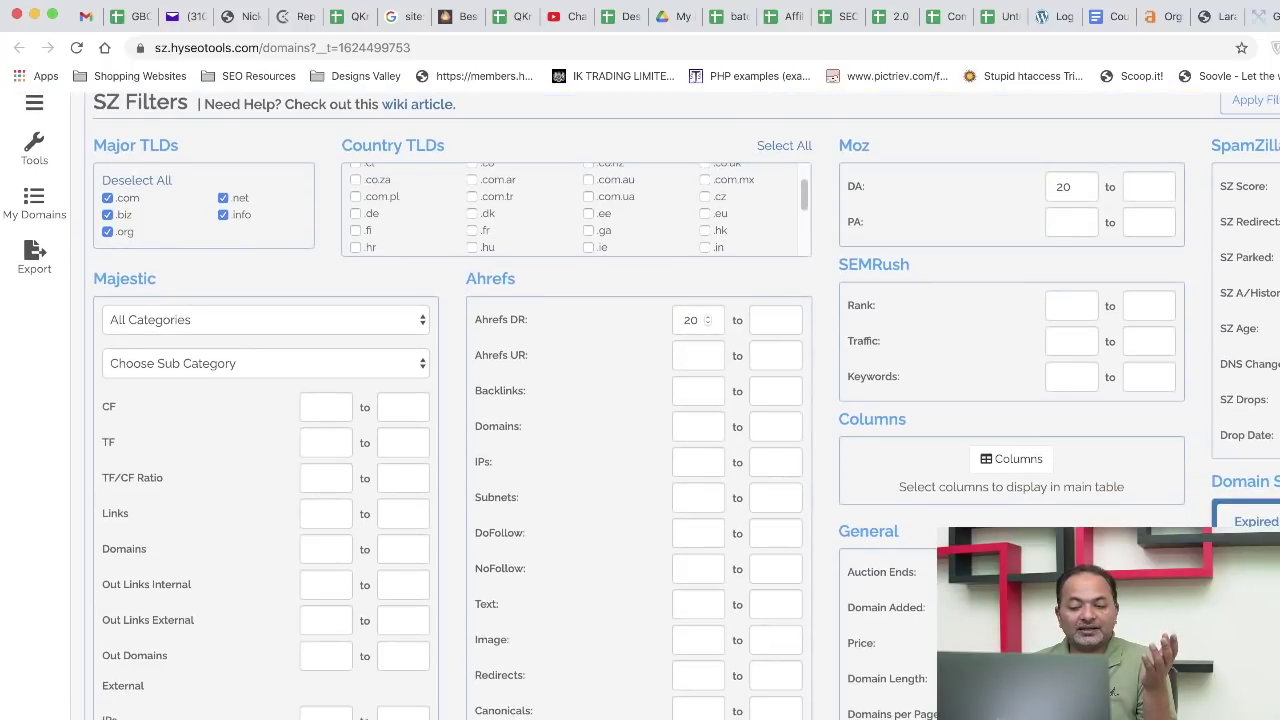
{"action": "left_click", "coordinate": [784, 145]}
{"action": "left_click", "coordinate": [784, 145]}
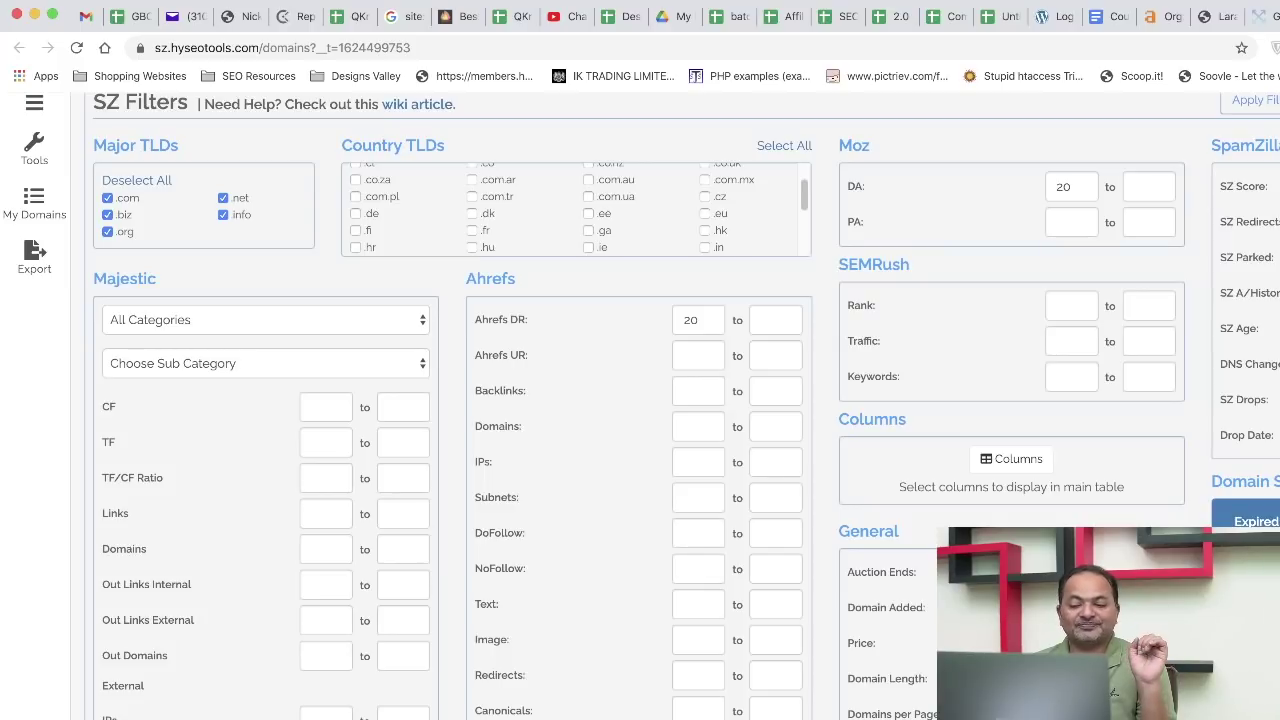
{"action": "scroll", "coordinate": [972, 486], "scroll_direction": "up", "scroll_amount": 2}
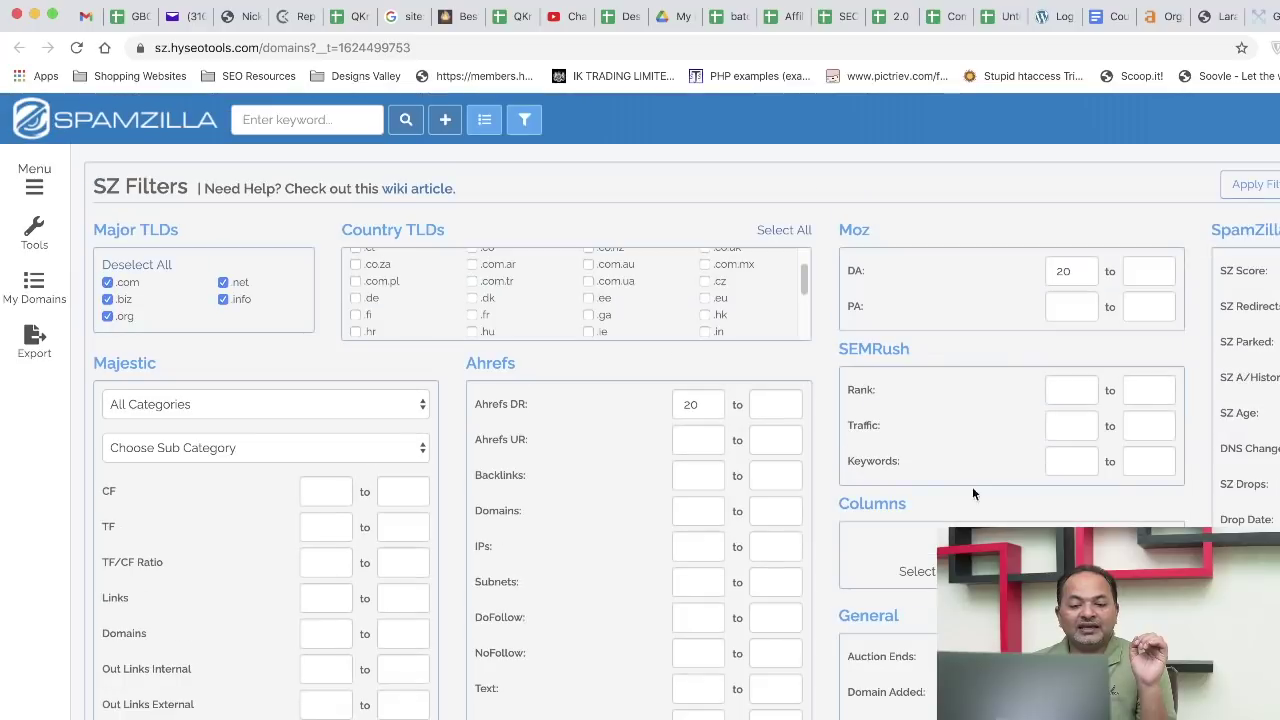
{"action": "left_click", "coordinate": [1246, 190]}
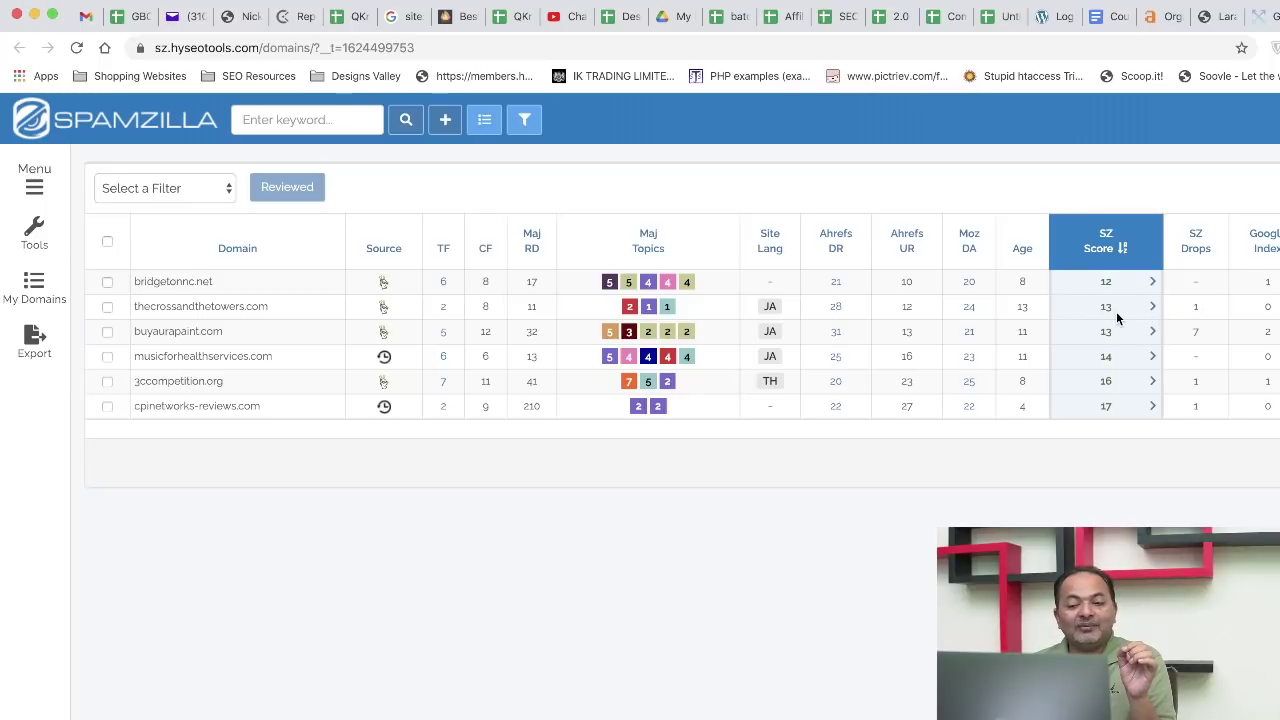
Step: Examine the SZ score details, archive history and backlinks of thecrossandthetowers.com, and highlight the domain name bridgetonnc.net
{"action": "mouse_move", "coordinate": [1109, 312]}
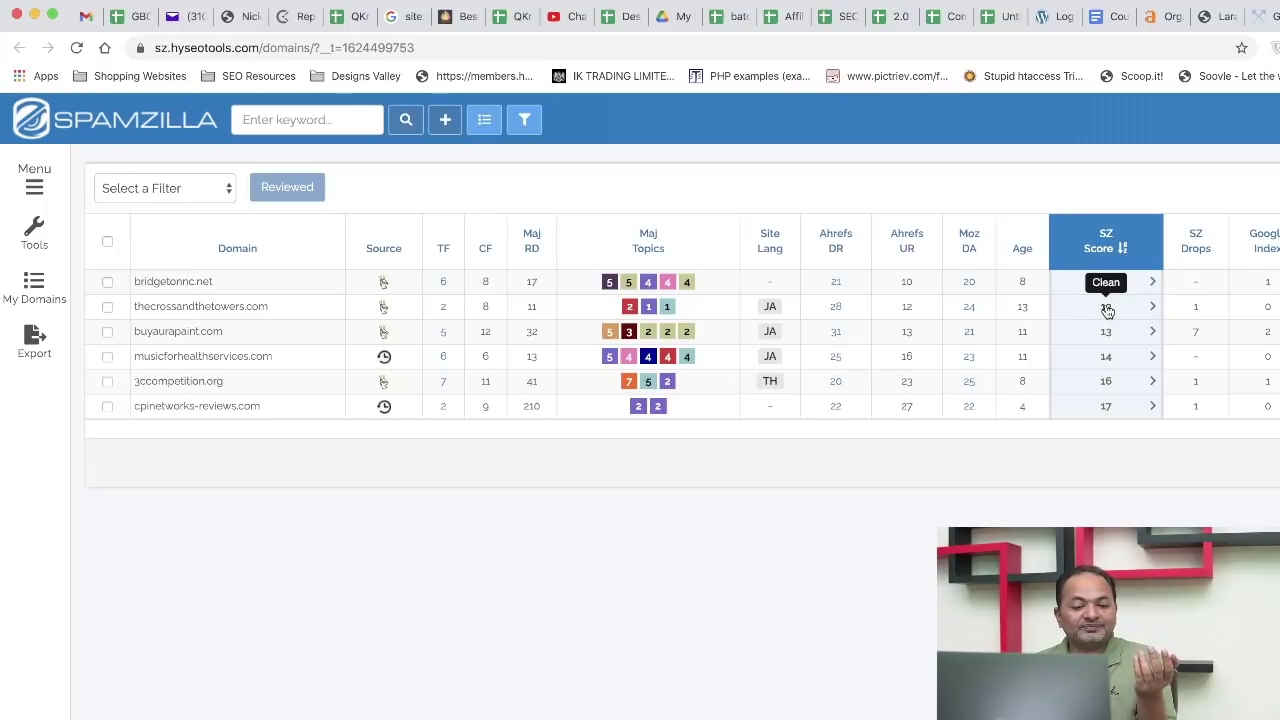
{"action": "left_click", "coordinate": [1107, 309]}
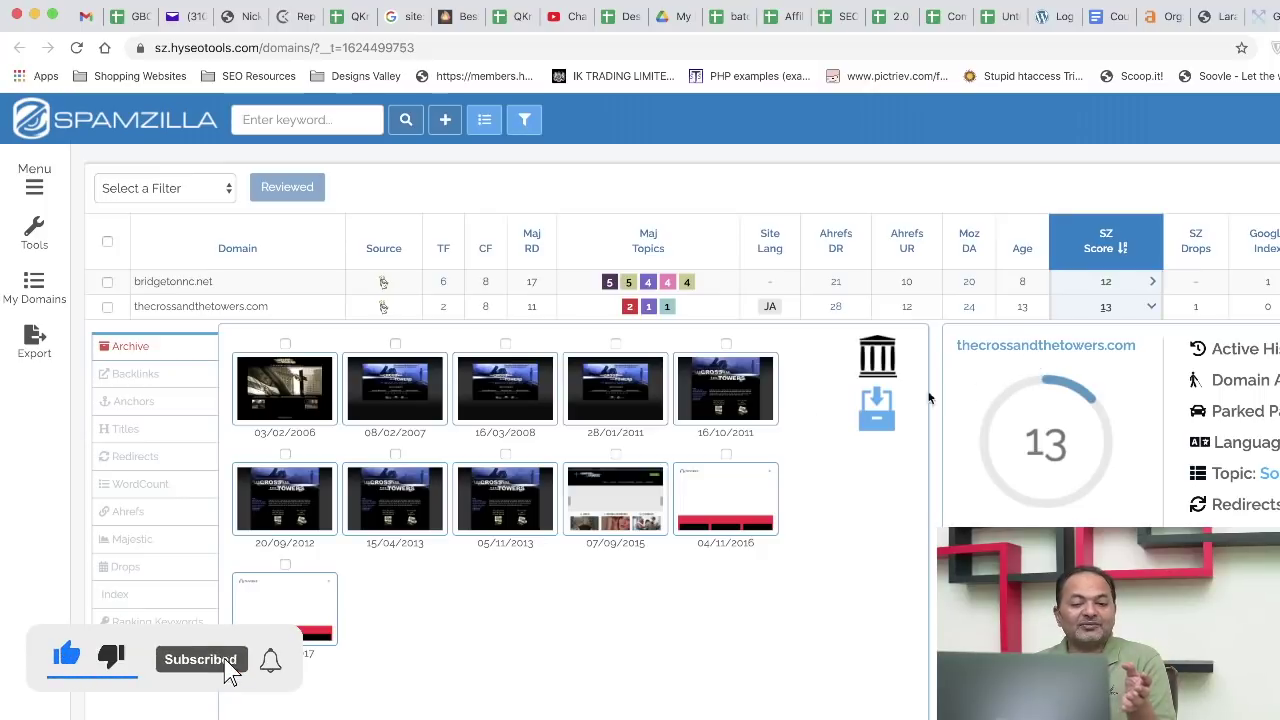
{"action": "left_click", "coordinate": [190, 375]}
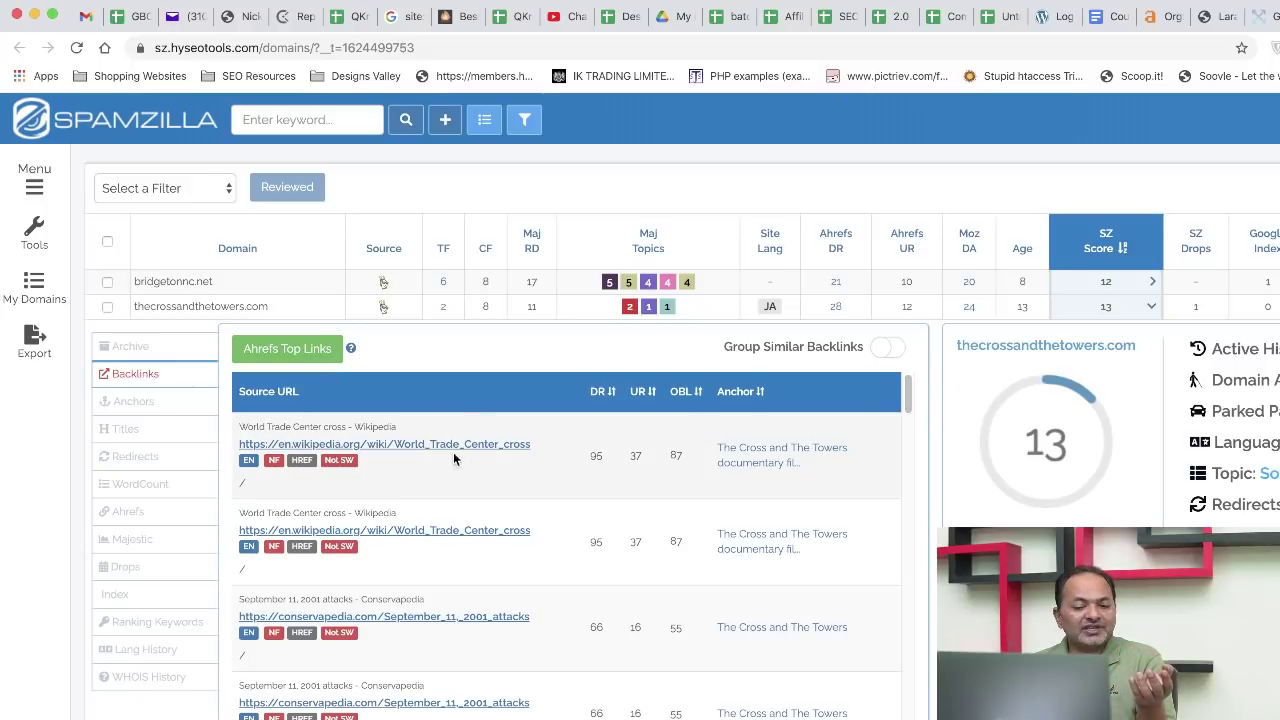
{"action": "left_click", "coordinate": [1107, 310]}
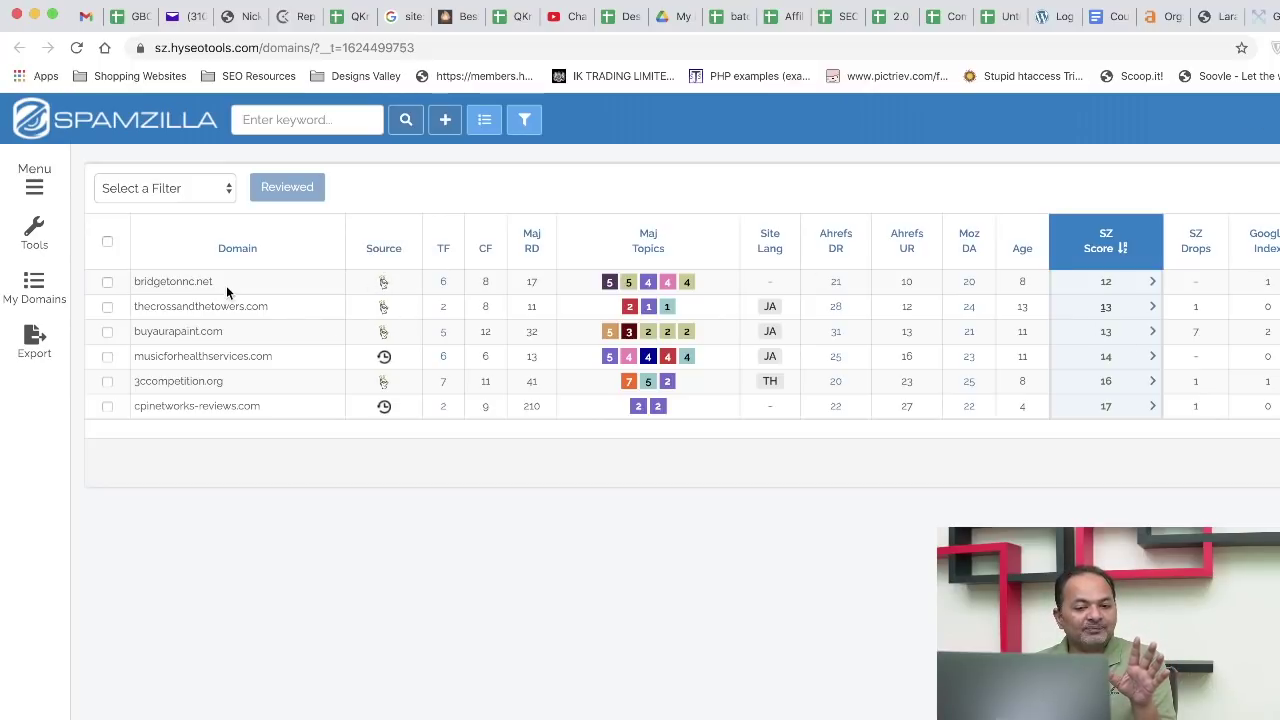
{"action": "left_click_drag", "start_coordinate": [215, 288], "coordinate": [133, 282]}
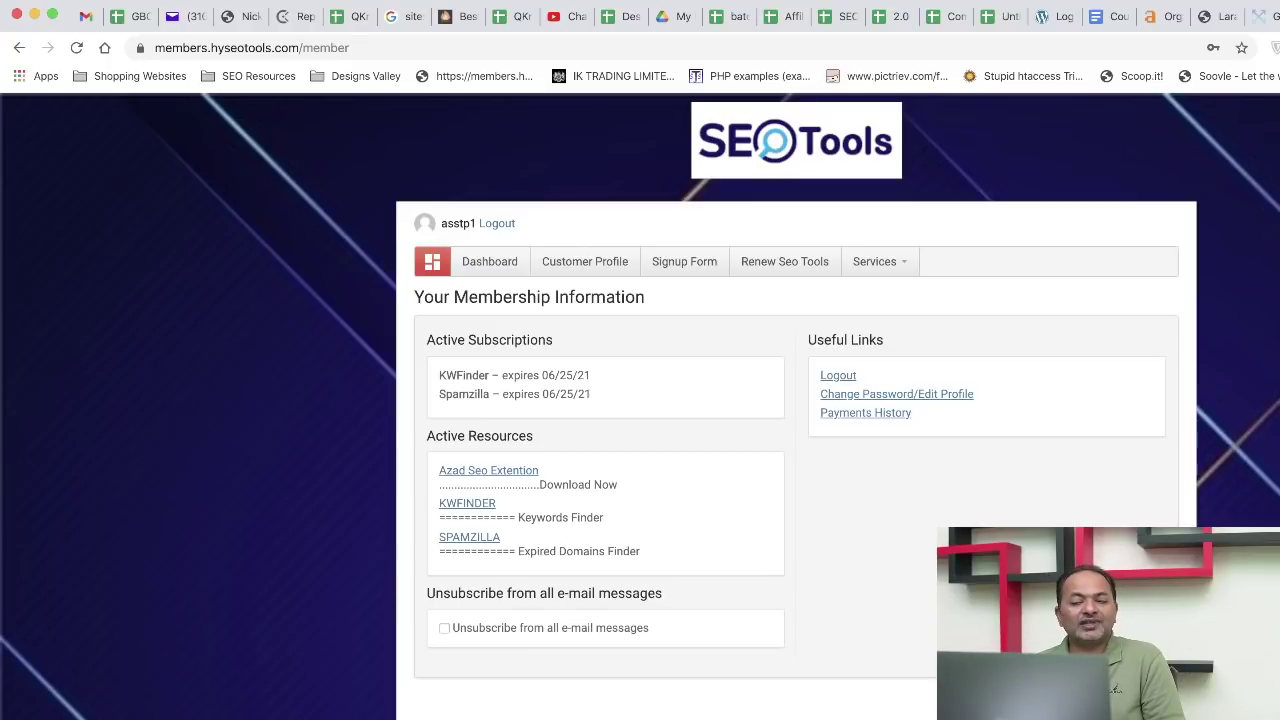
Step: Open the hubflx.com website in a new browser tab
{"action": "key", "text": "super+t"}
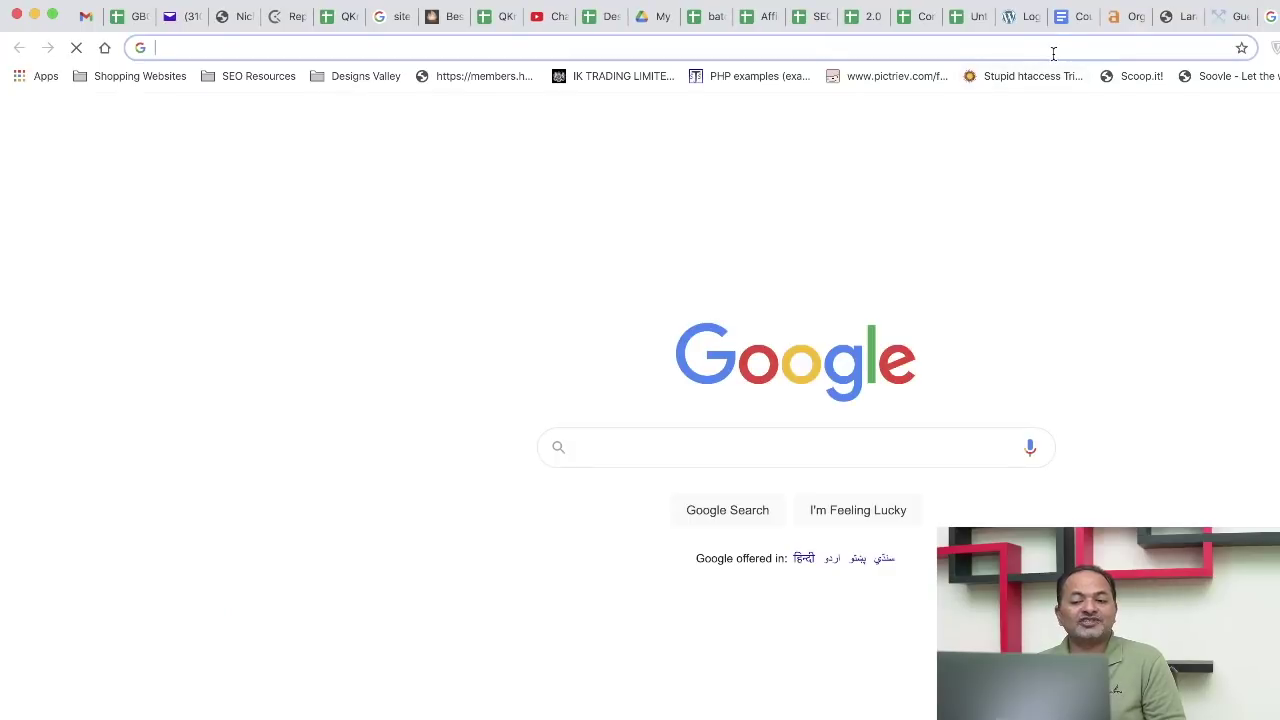
{"action": "type", "text": "hub"}
{"action": "key", "text": "Return"}
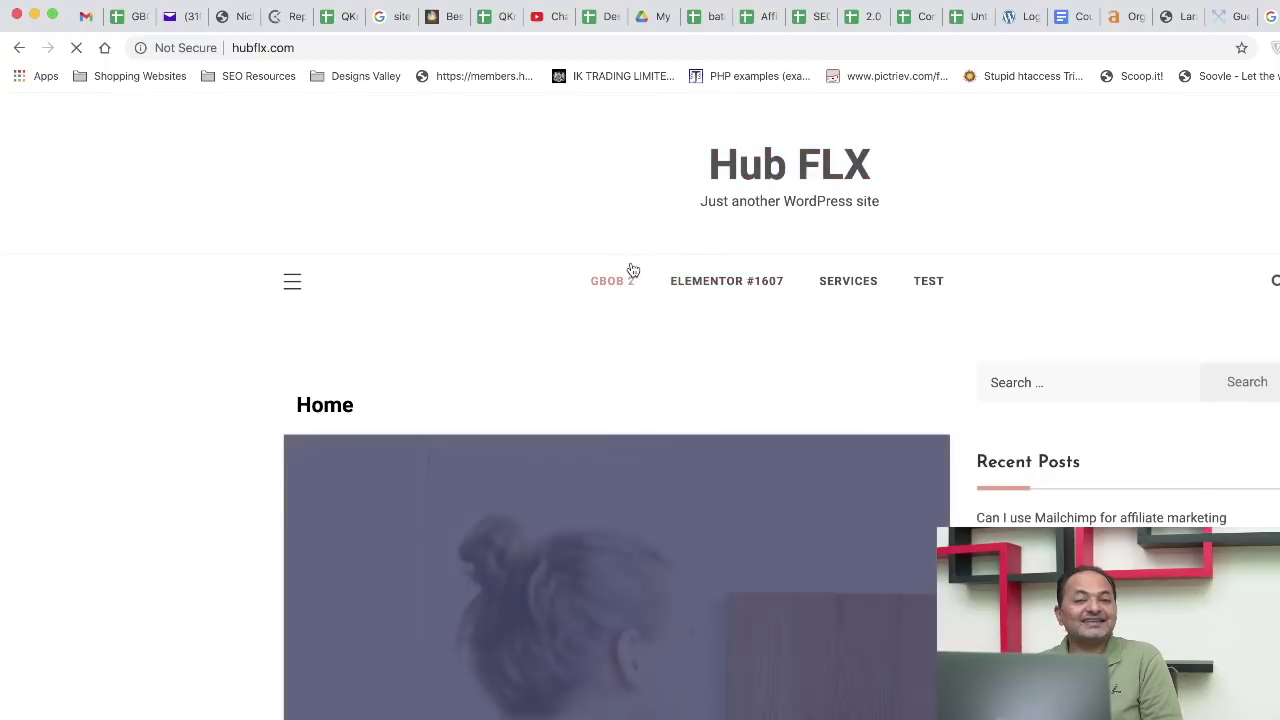
Step: Look over the hubflx.com homepage and copy the site's web address
{"action": "scroll", "coordinate": [649, 292], "scroll_direction": "down", "scroll_amount": 5}
{"action": "scroll", "coordinate": [649, 292], "scroll_direction": "down", "scroll_amount": 3}
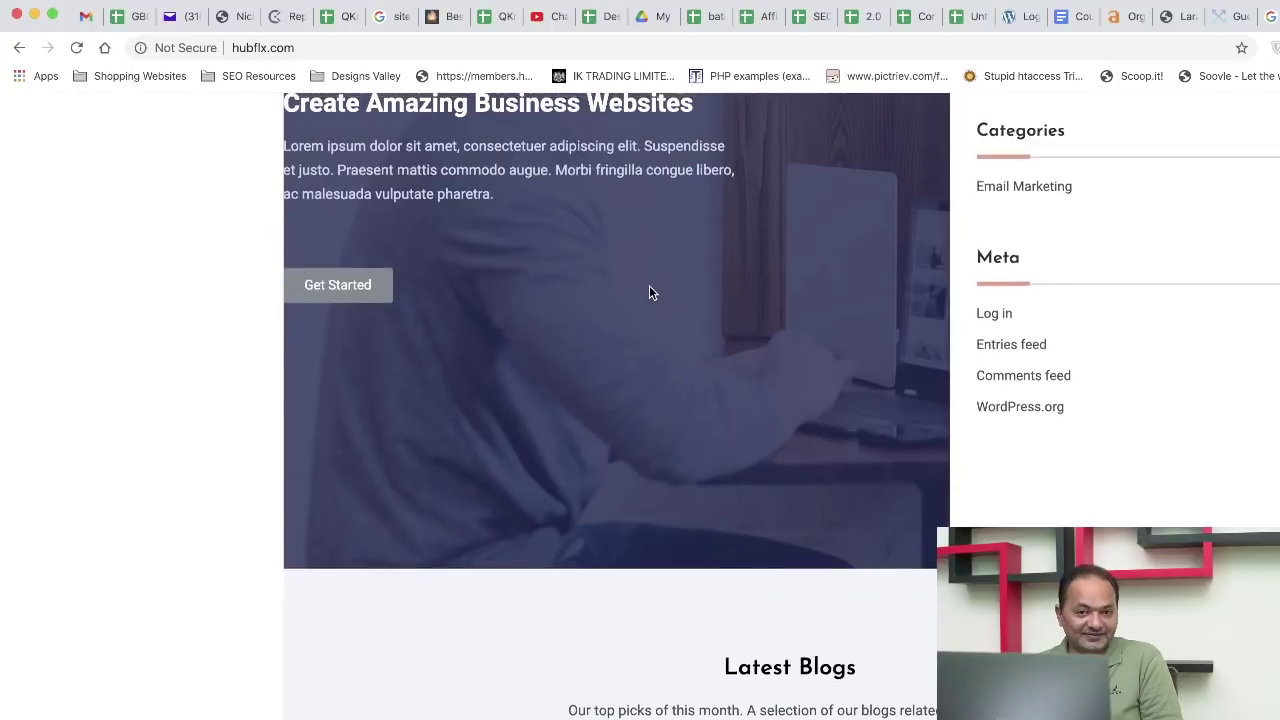
{"action": "scroll", "coordinate": [649, 292], "scroll_direction": "up", "scroll_amount": 2}
{"action": "left_click", "coordinate": [414, 50]}
{"action": "key", "text": "super+c"}
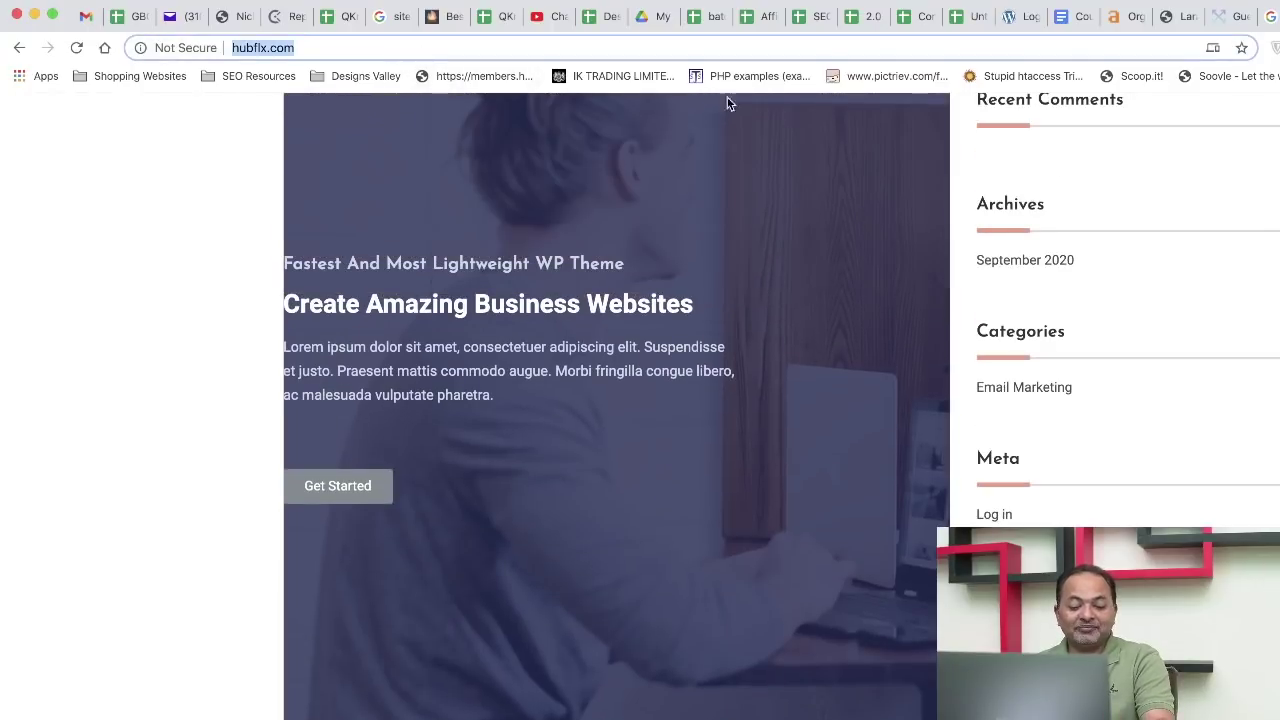
Step: Look up hubflx.com in Ahrefs Site Explorer in place of bellengineering.net and highlight the DR score in its overview
{"action": "left_click", "coordinate": [1124, 18]}
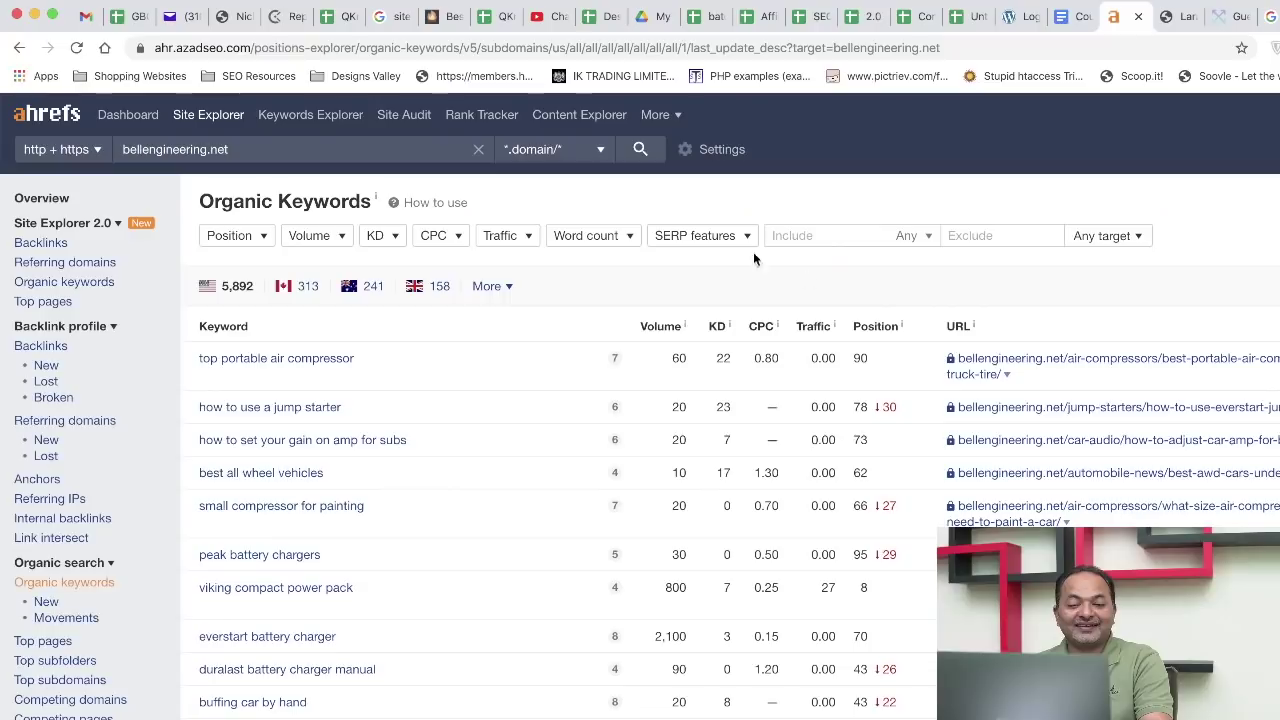
{"action": "triple_click", "coordinate": [310, 157]}
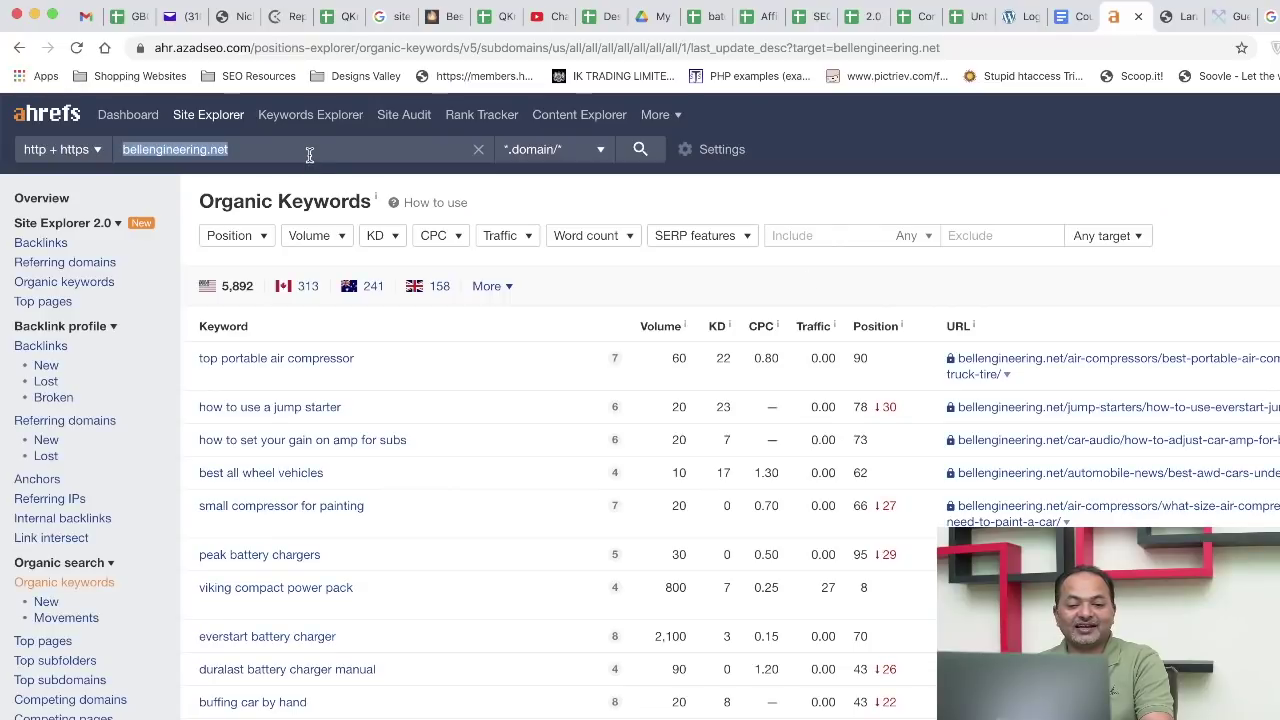
{"action": "key", "text": "super+v"}
{"action": "left_click", "coordinate": [642, 151]}
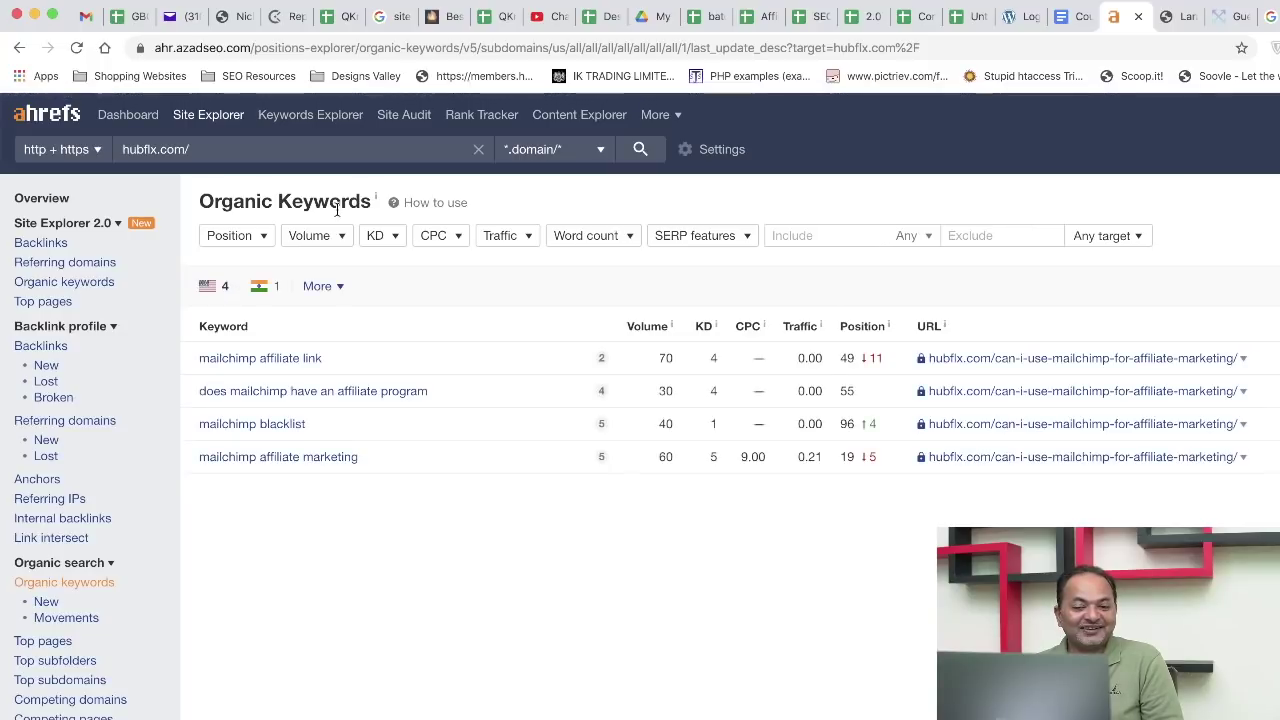
{"action": "left_click", "coordinate": [35, 199]}
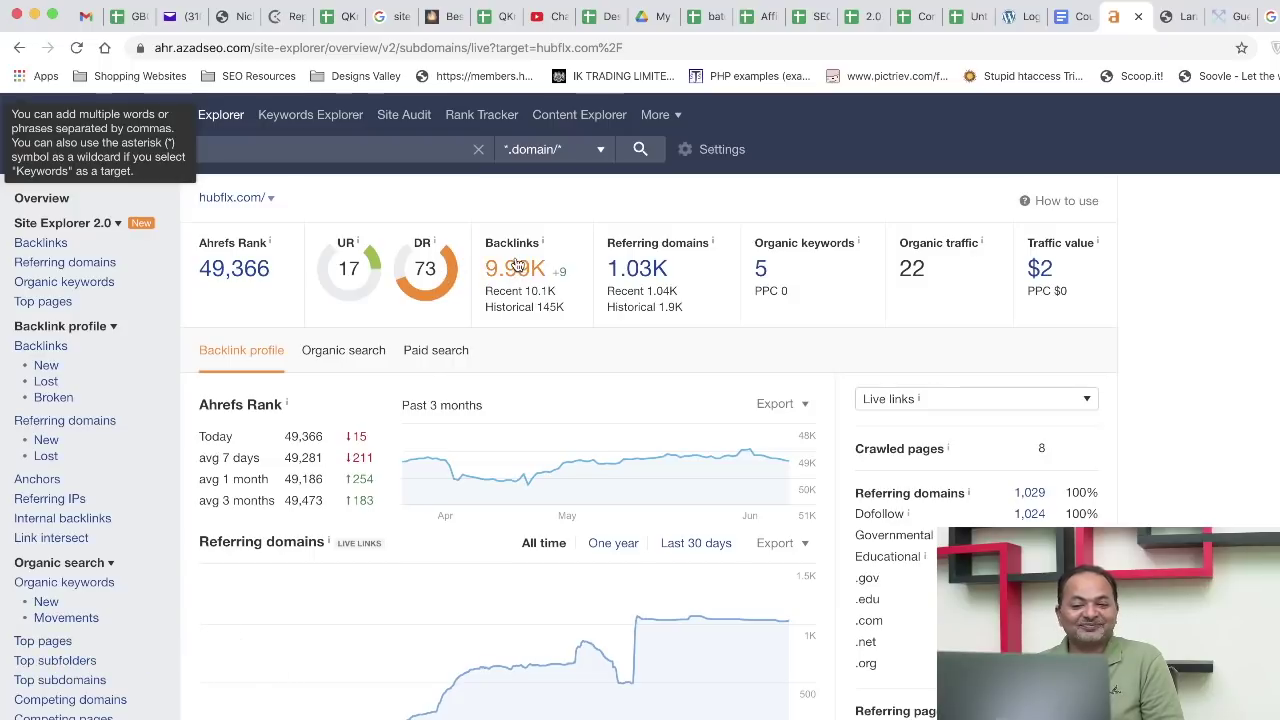
{"action": "double_click", "coordinate": [422, 268]}
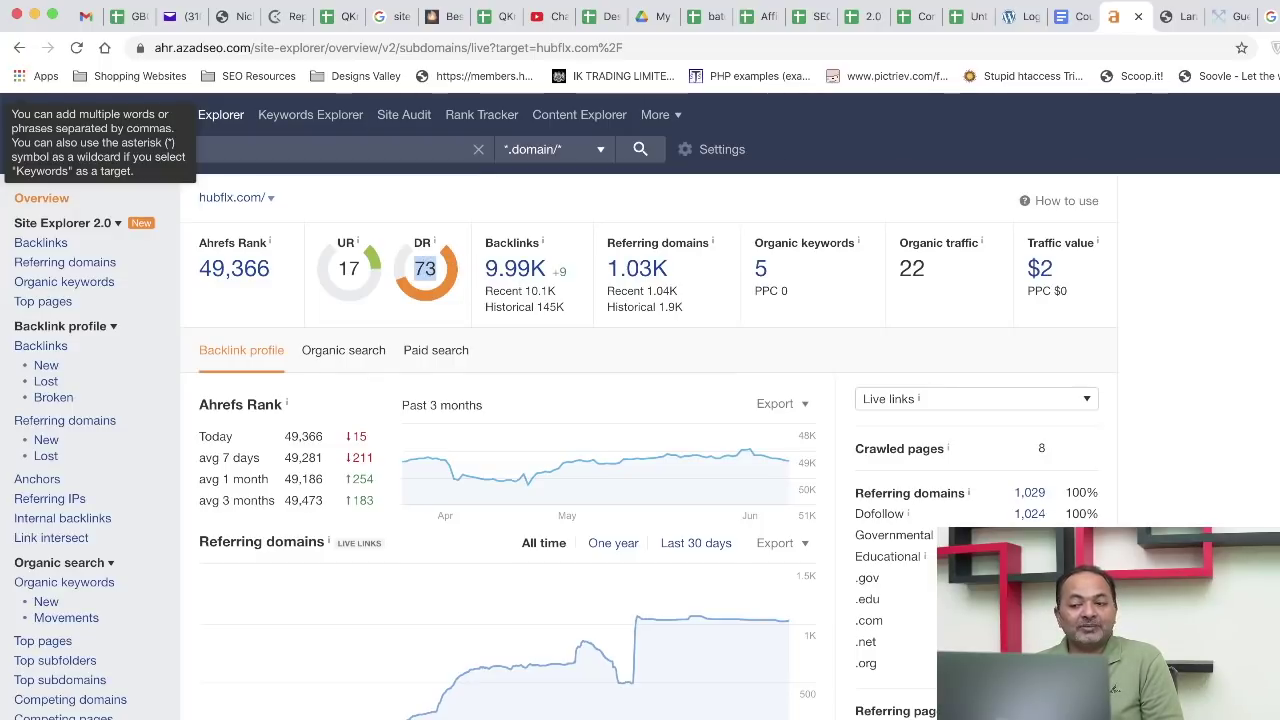
{"action": "key", "text": "ctrl+Tab"}
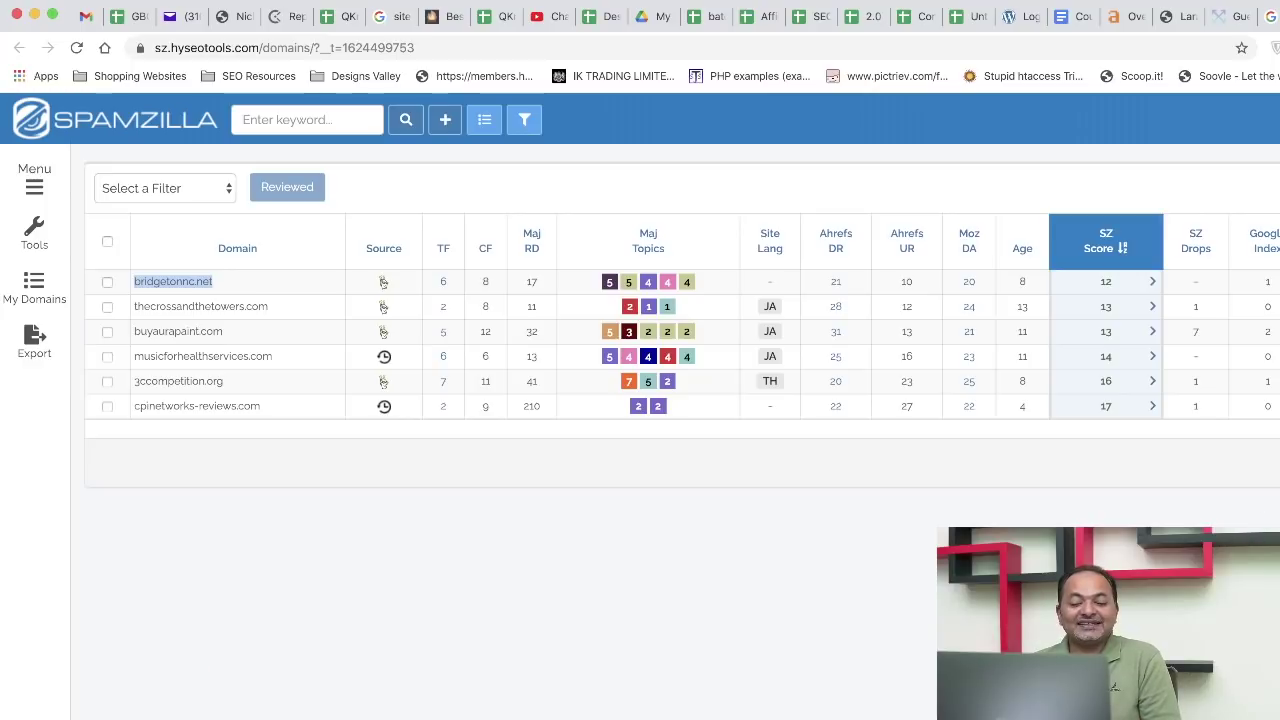
{"action": "key", "text": "super+Tab"}
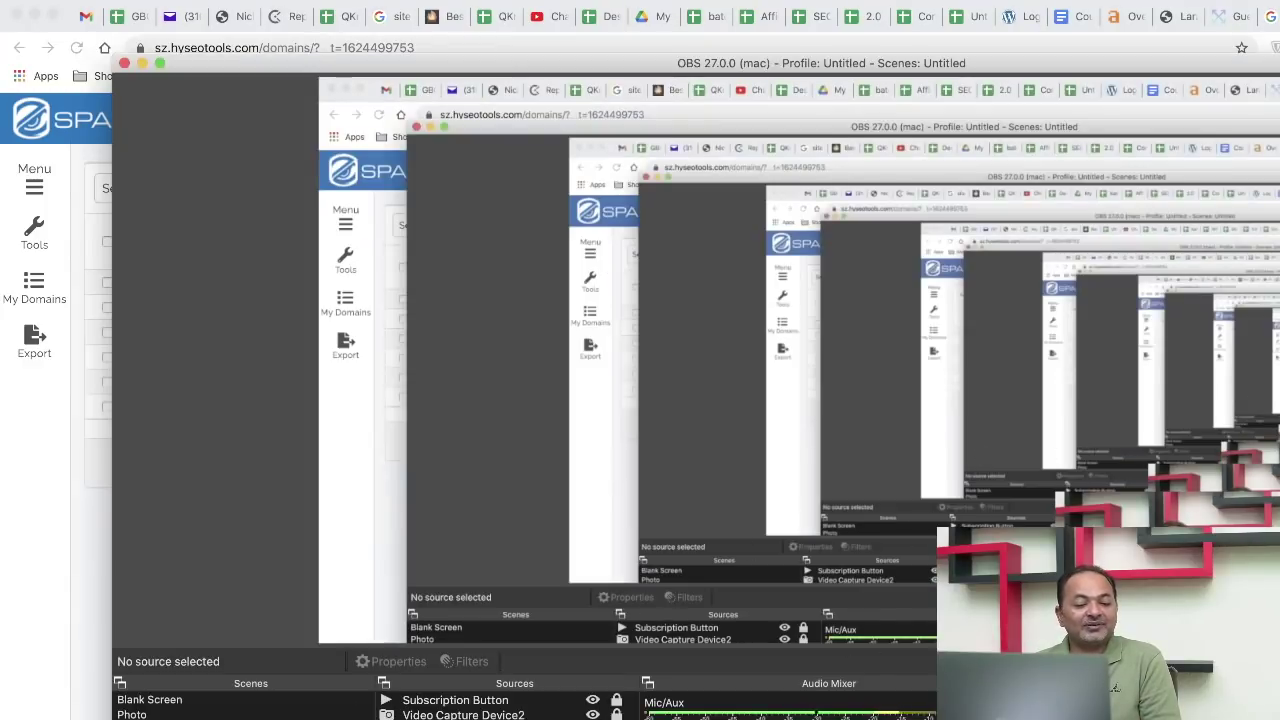